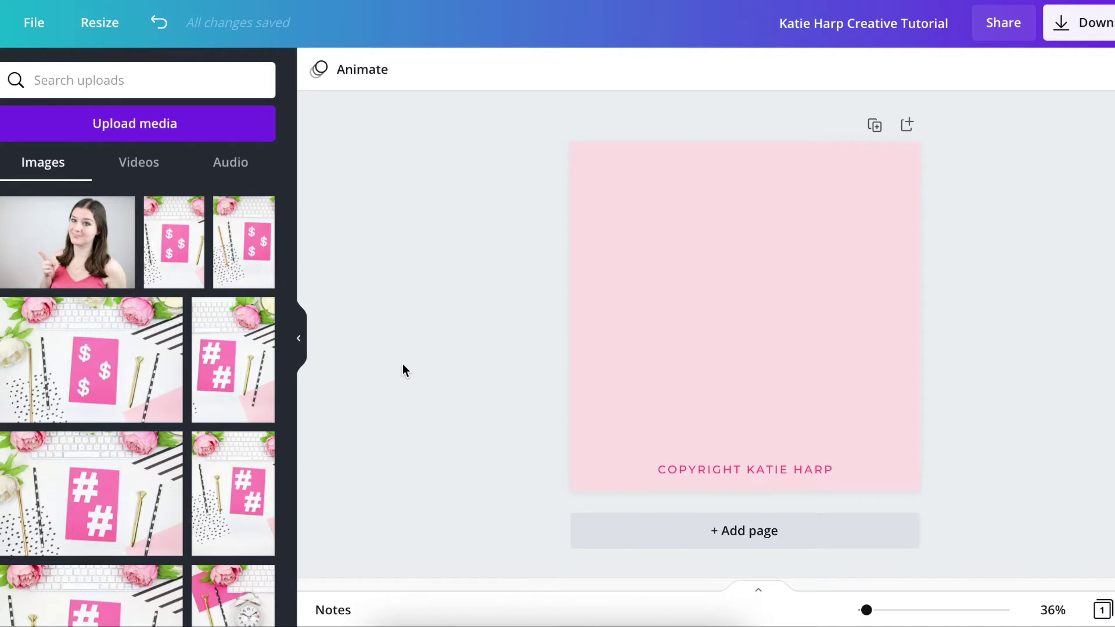
Step: Add a paragraph text box to the page and place it near the page's centre
key(t)
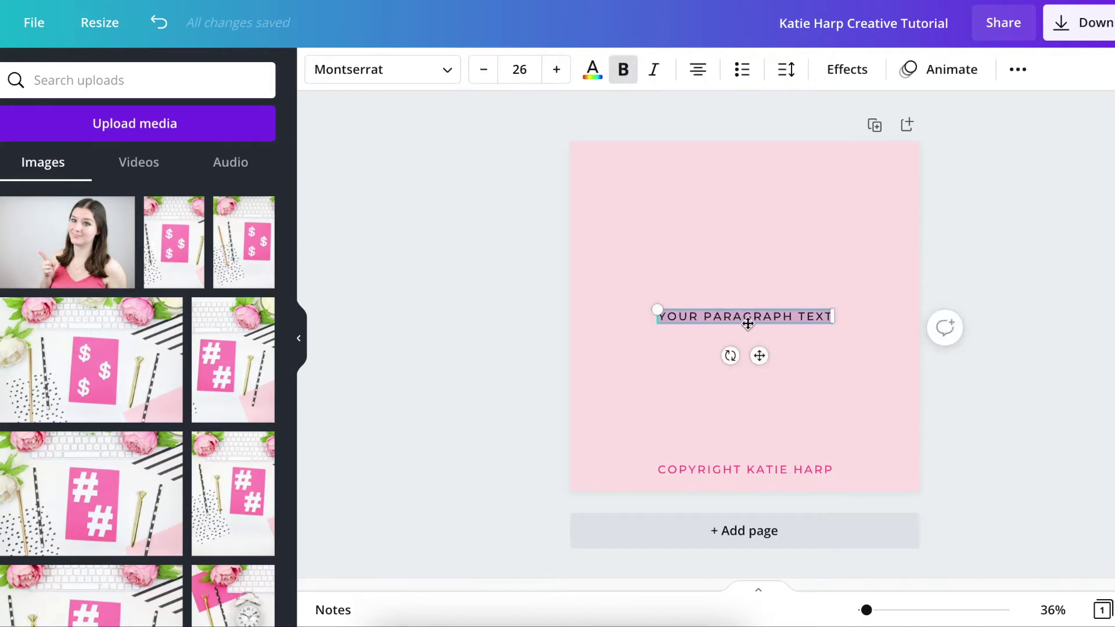
mouse_move(744, 346)
mouse_down()
mouse_move(764, 321)
mouse_move(734, 343)
mouse_move(759, 326)
mouse_move(720, 338)
mouse_move(757, 347)
mouse_up()
click(499, 315)
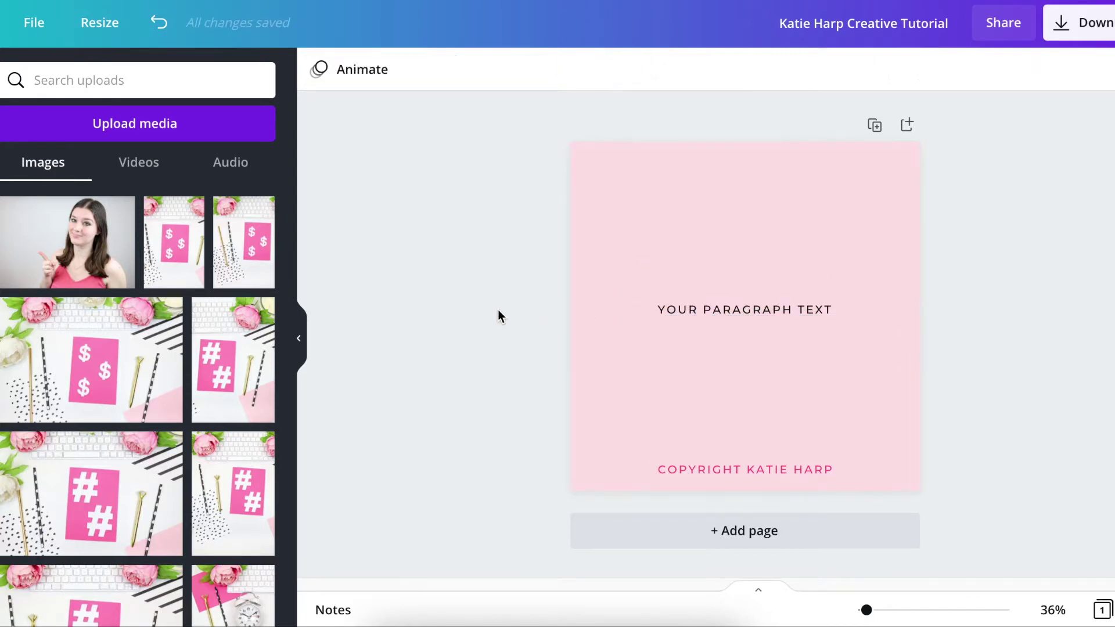
click(1, 238)
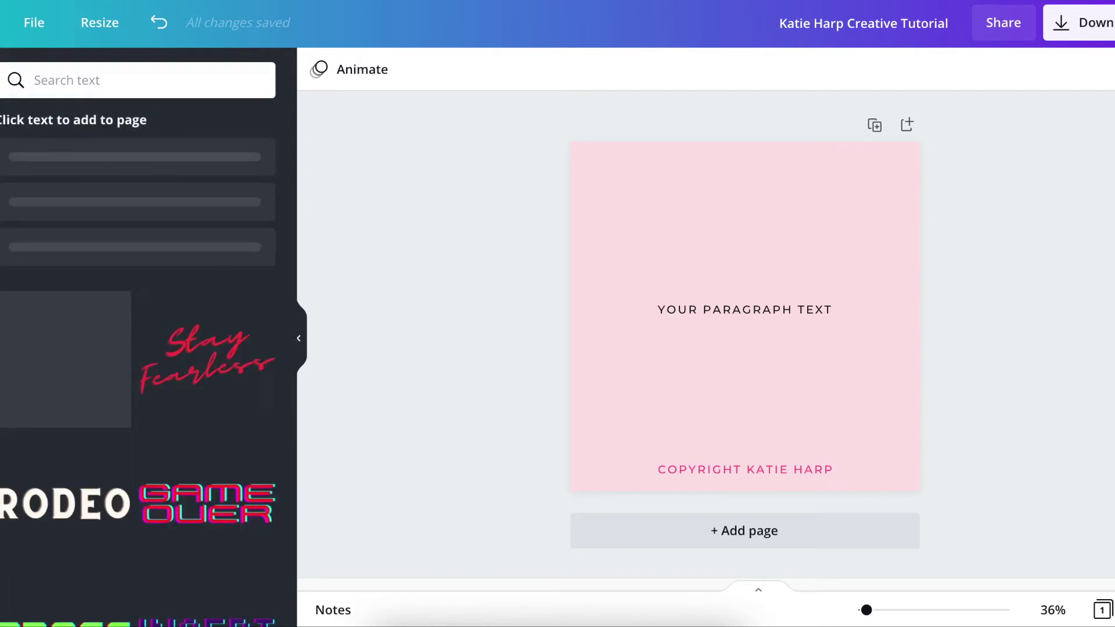
scroll(107, 360, down, 15)
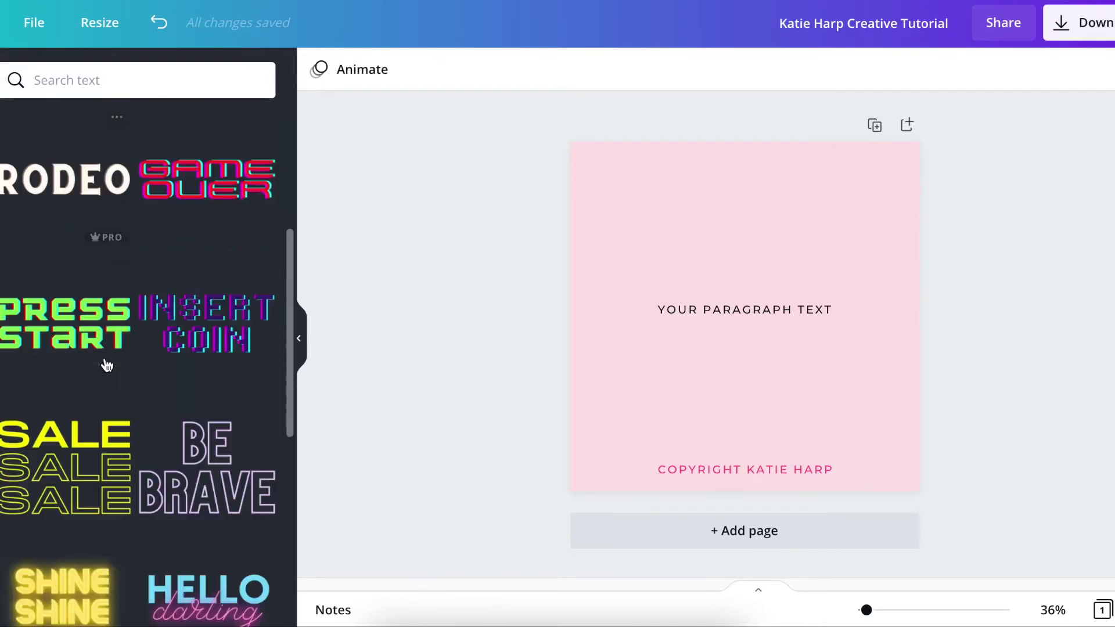
scroll(105, 358, up, 15)
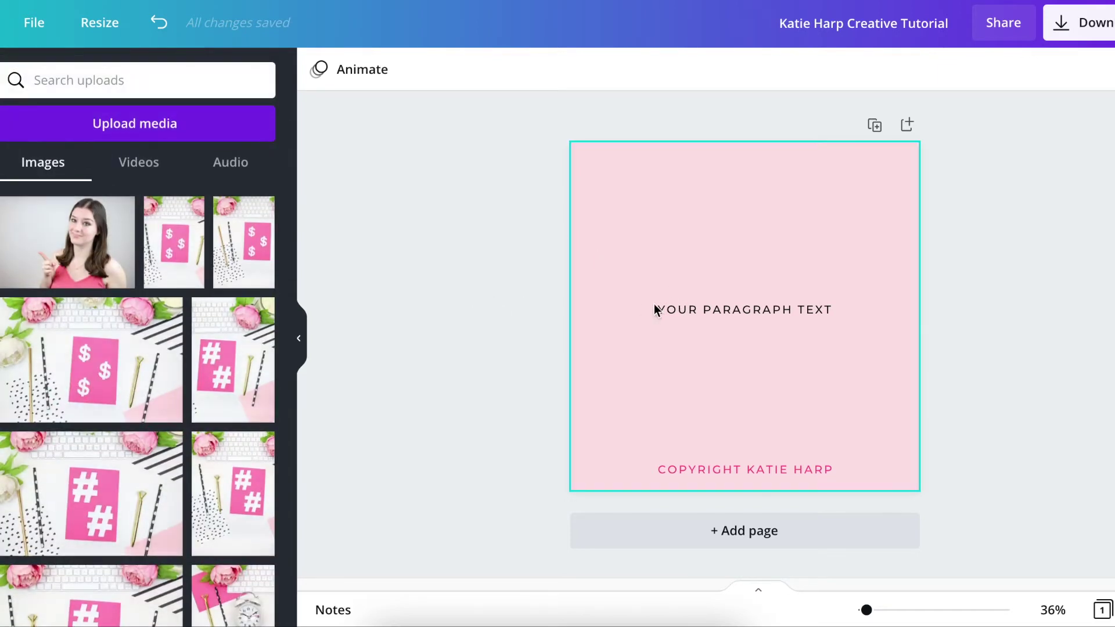
Step: Replace the placeholder paragraph text with "THIS IS HOW TO MAKE CURVED TEXT IN CANVA"
click(708, 311)
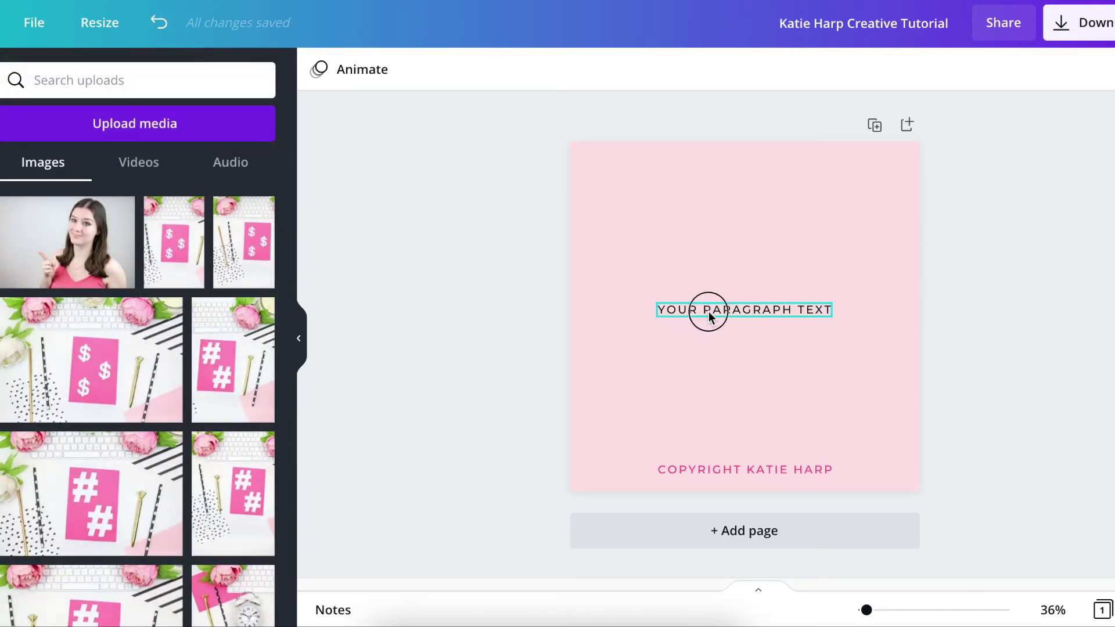
double_click(766, 308)
click(799, 306)
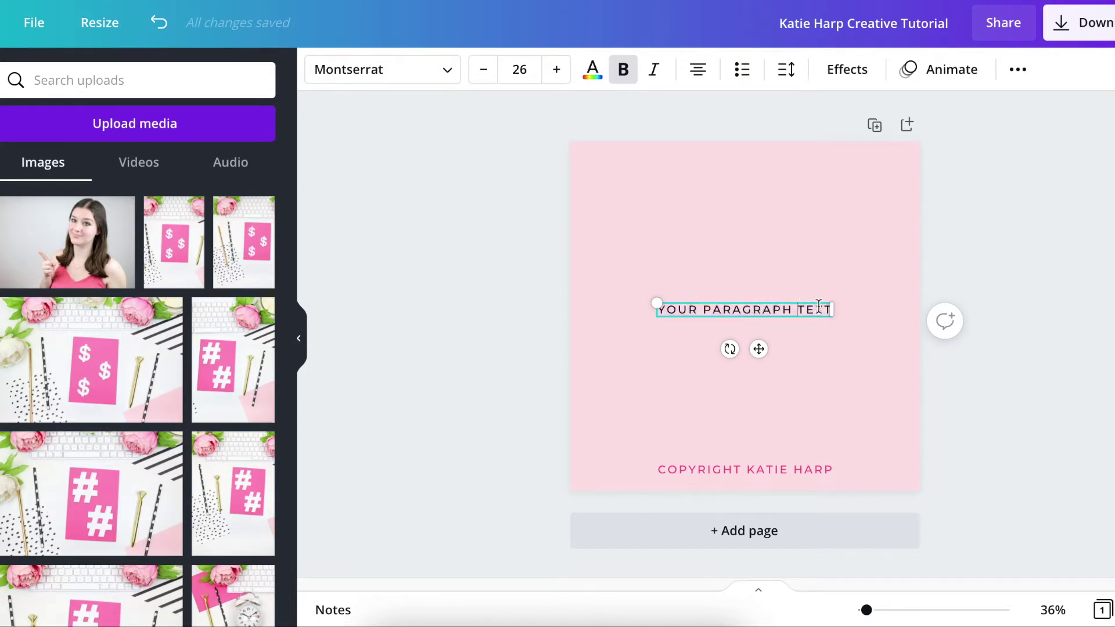
key(ctrl+a)
key(BackSpace)
text(THIS IS HOW TO MAKE C)
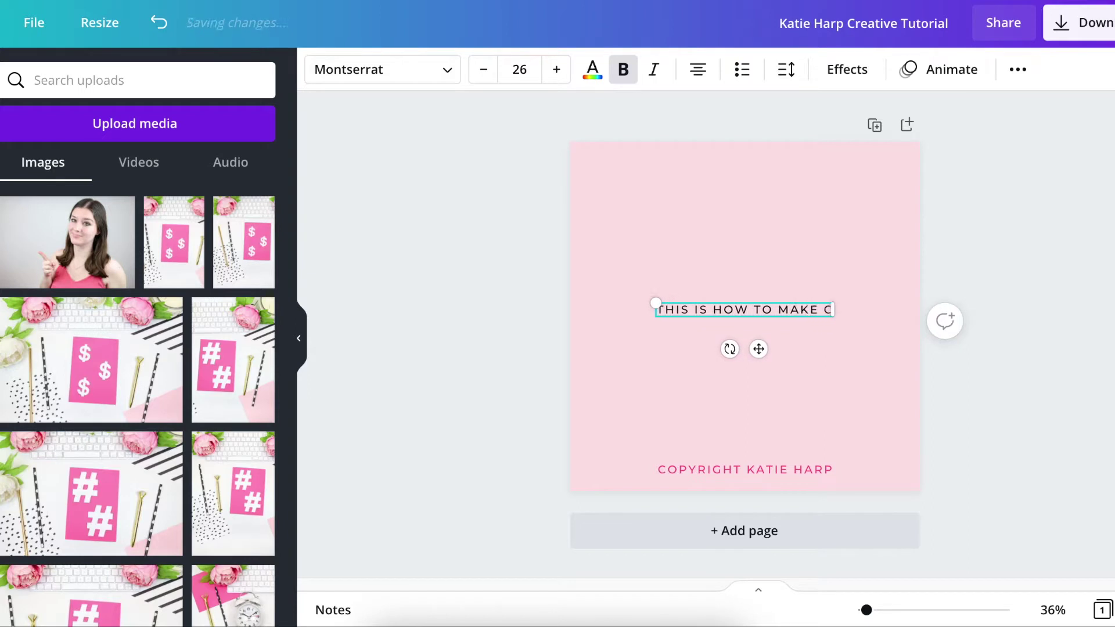
text(URVED TEXT IN CANVA)
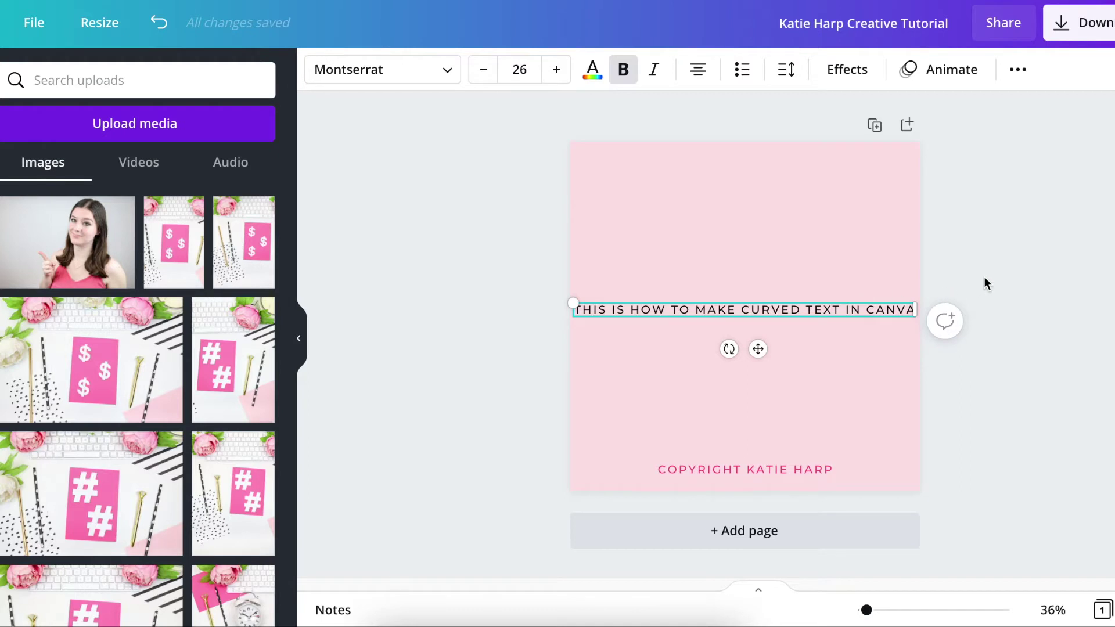
click(1034, 310)
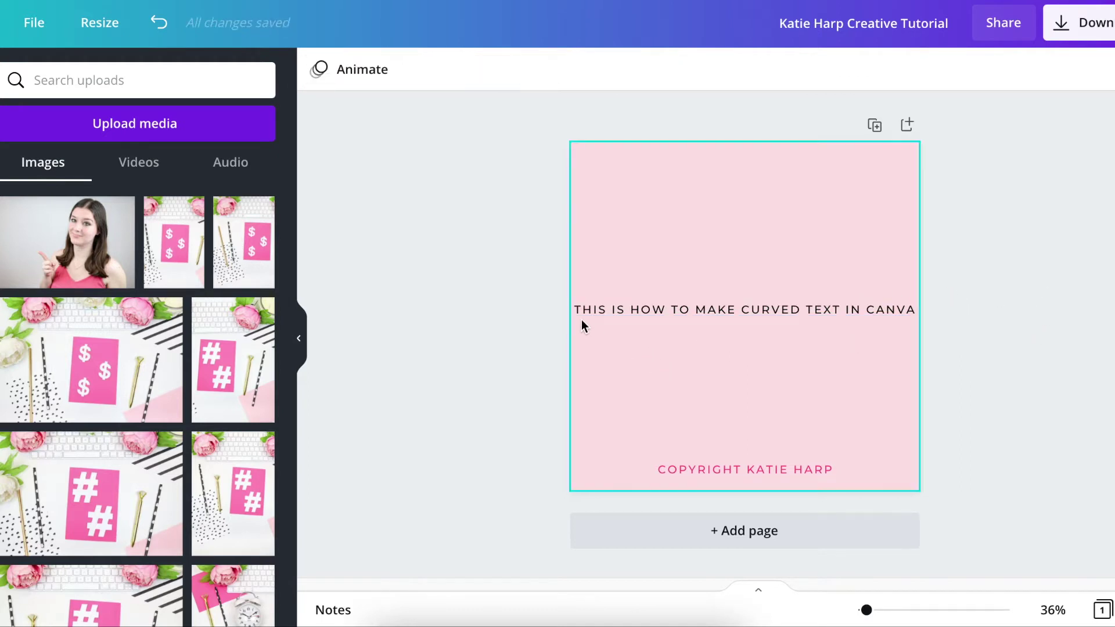
Step: Apply the Curve shape effect to the "THIS IS HOW TO MAKE CURVED TEXT IN CANVA" text
click(823, 310)
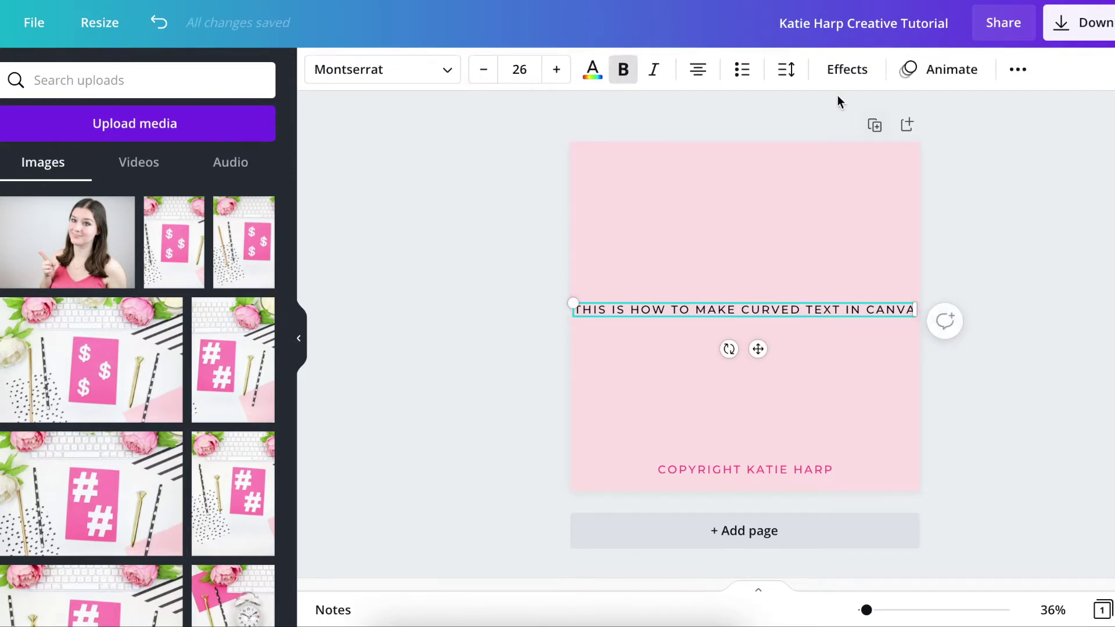
click(851, 71)
scroll(213, 419, down, 1)
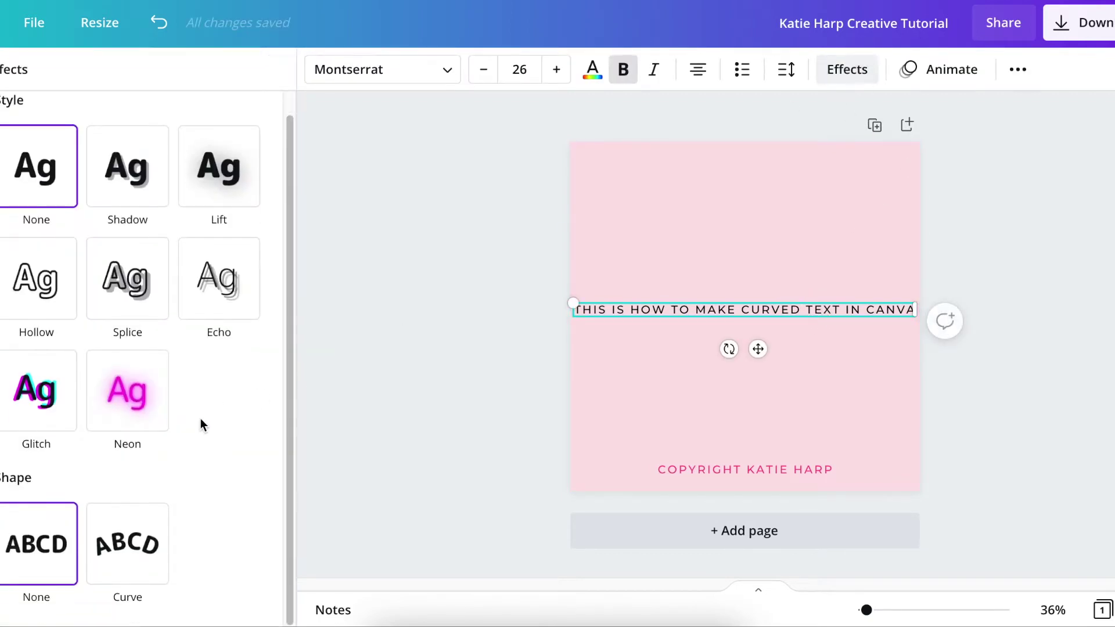
click(124, 557)
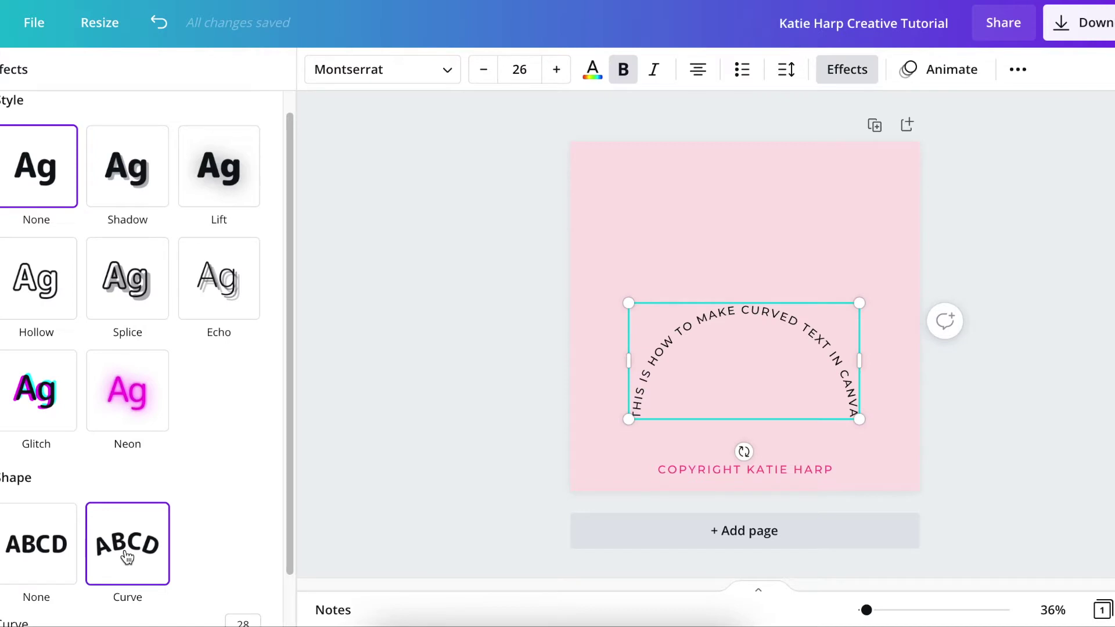
scroll(193, 481, down, 2)
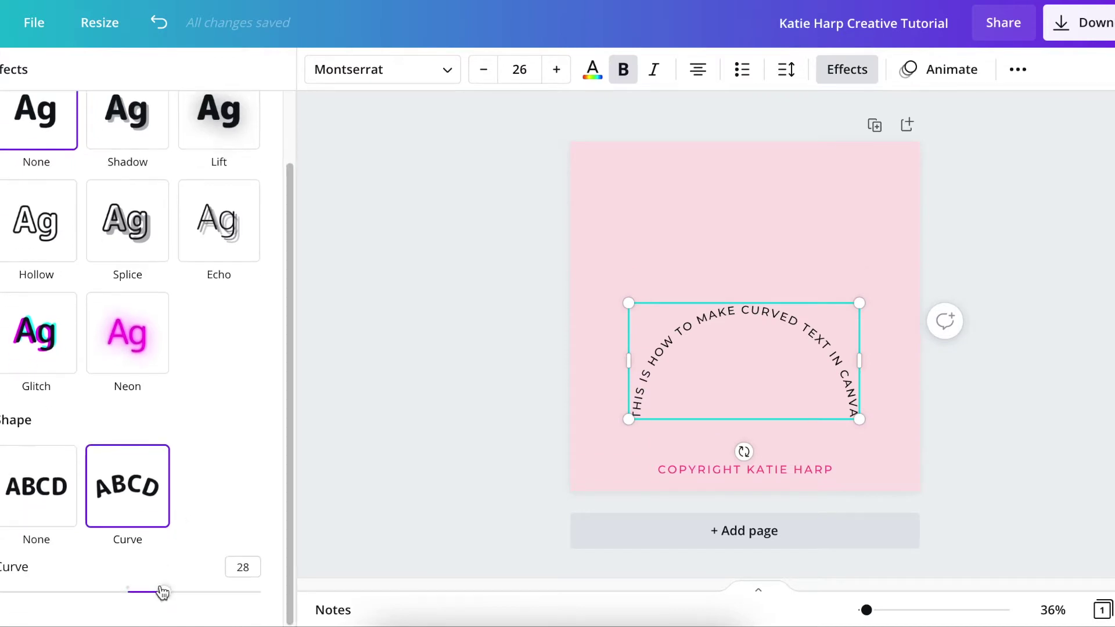
Step: Set the curved text's curve amount to 100
mouse_move(163, 594)
mouse_down()
mouse_move(143, 598)
mouse_move(167, 603)
mouse_up()
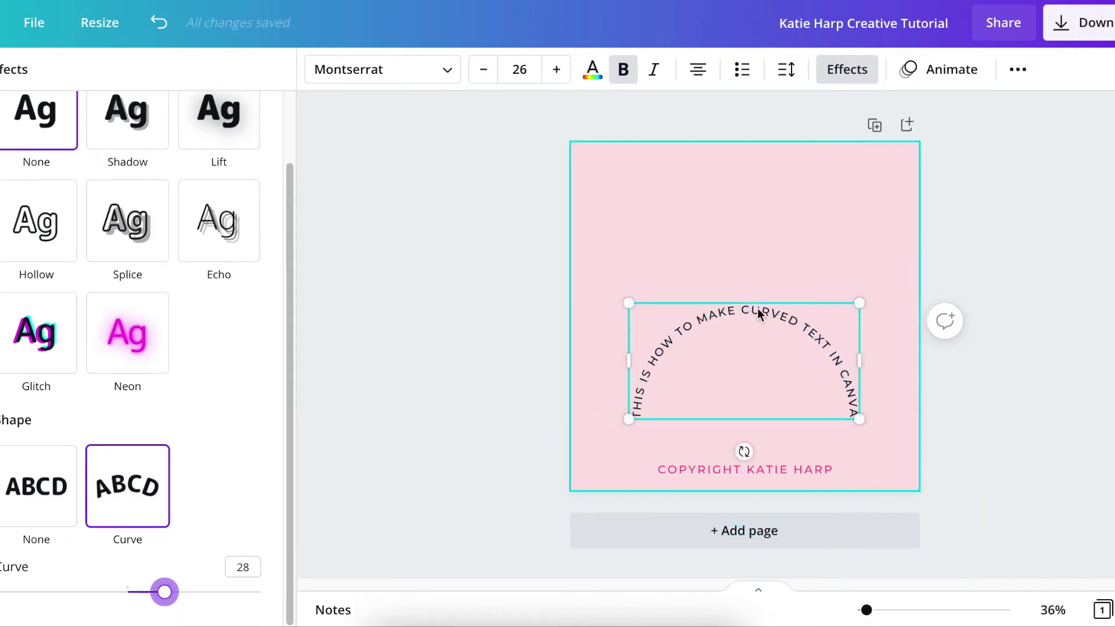
drag(165, 593, 284, 584)
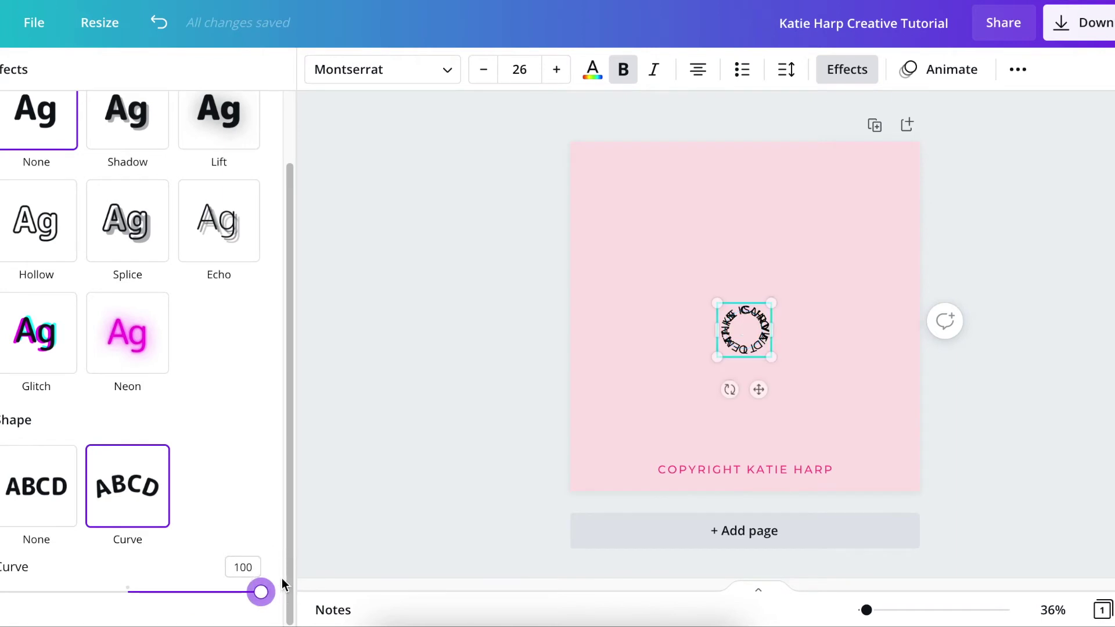
click(446, 343)
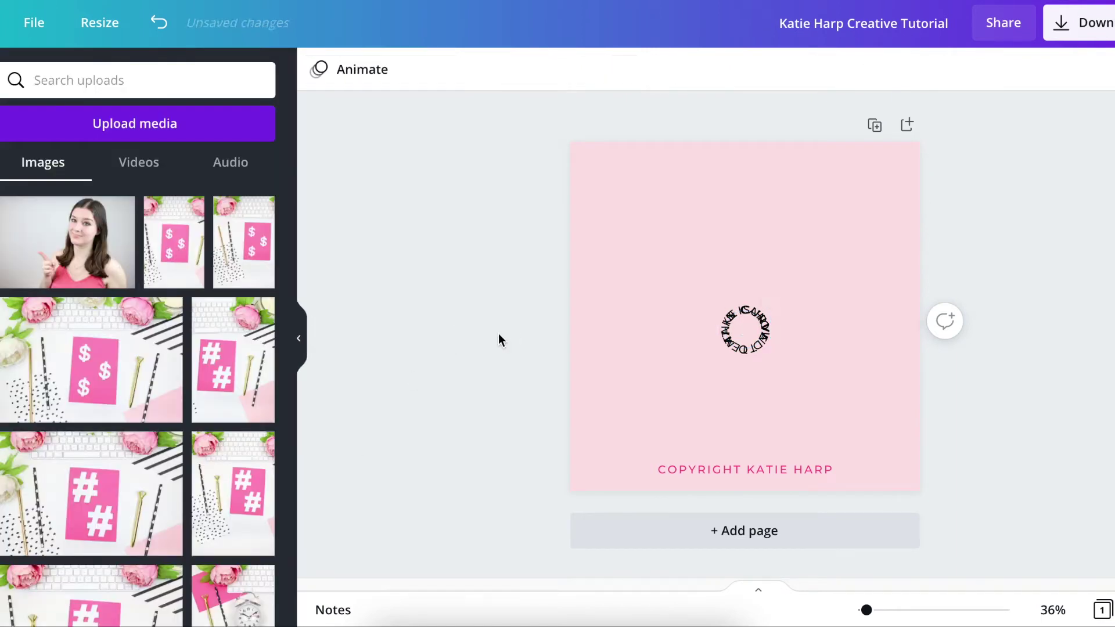
Step: Set the text's curve amount to 51 so the words form a full circle
click(759, 339)
click(867, 81)
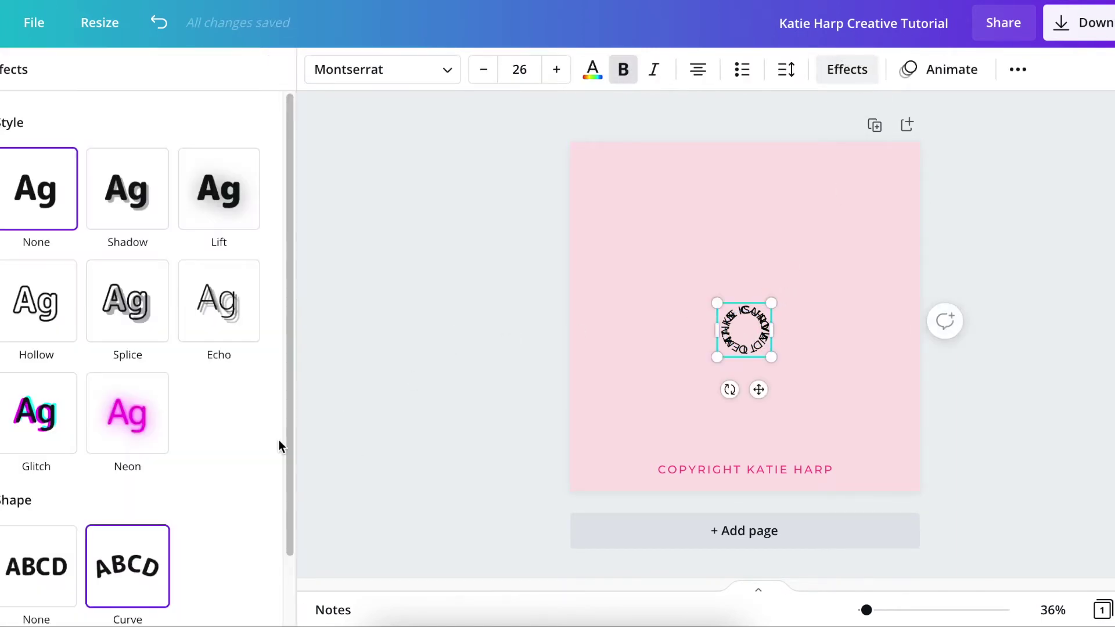
scroll(250, 446, down, 2)
drag(257, 593, 196, 598)
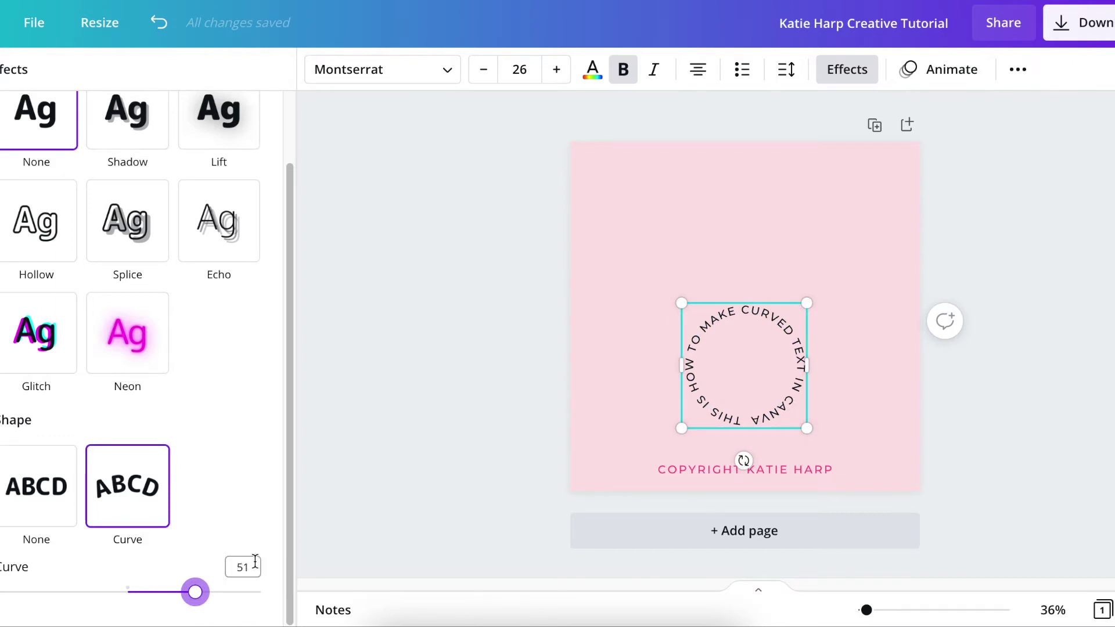
drag(195, 592, 196, 595)
Step: Enlarge the circular text to a font size of 34.1 and move it up to the middle of the page
click(445, 435)
drag(749, 411, 747, 376)
drag(805, 269, 846, 229)
drag(776, 298, 767, 310)
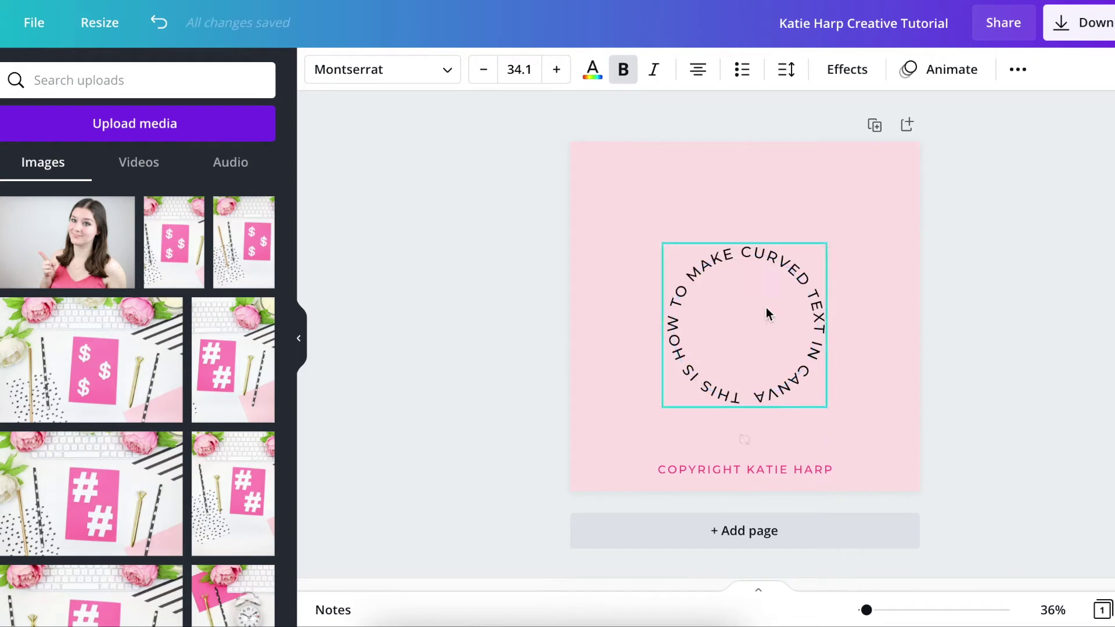
click(1012, 289)
Step: Set the text's curve amount to 29 so the words form an upward arch
click(789, 346)
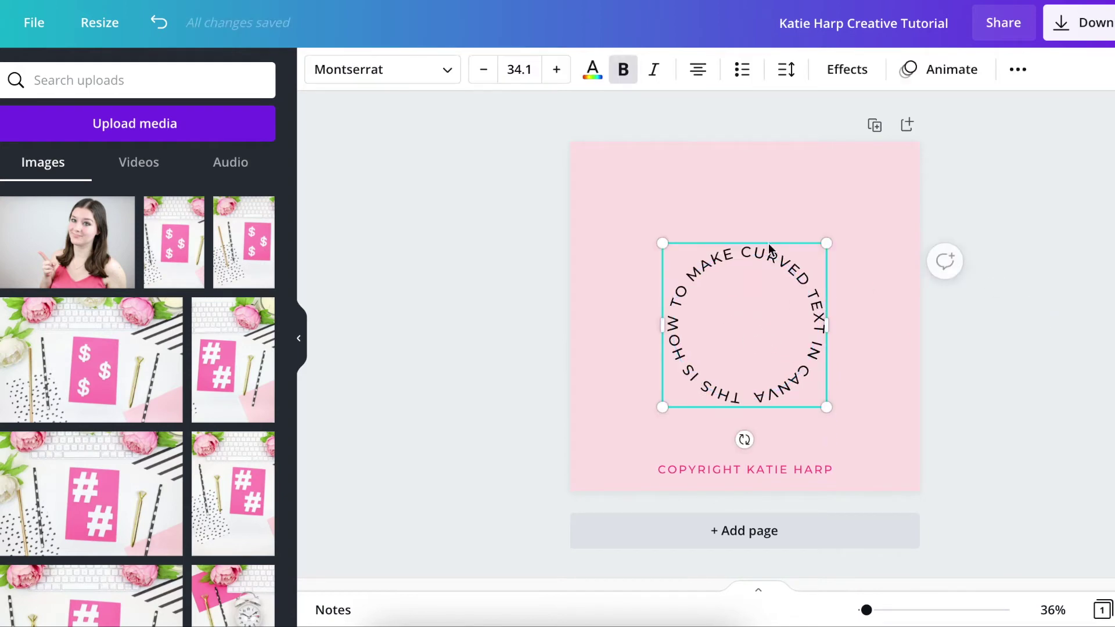
click(853, 73)
scroll(163, 452, down, 2)
drag(192, 591, 168, 604)
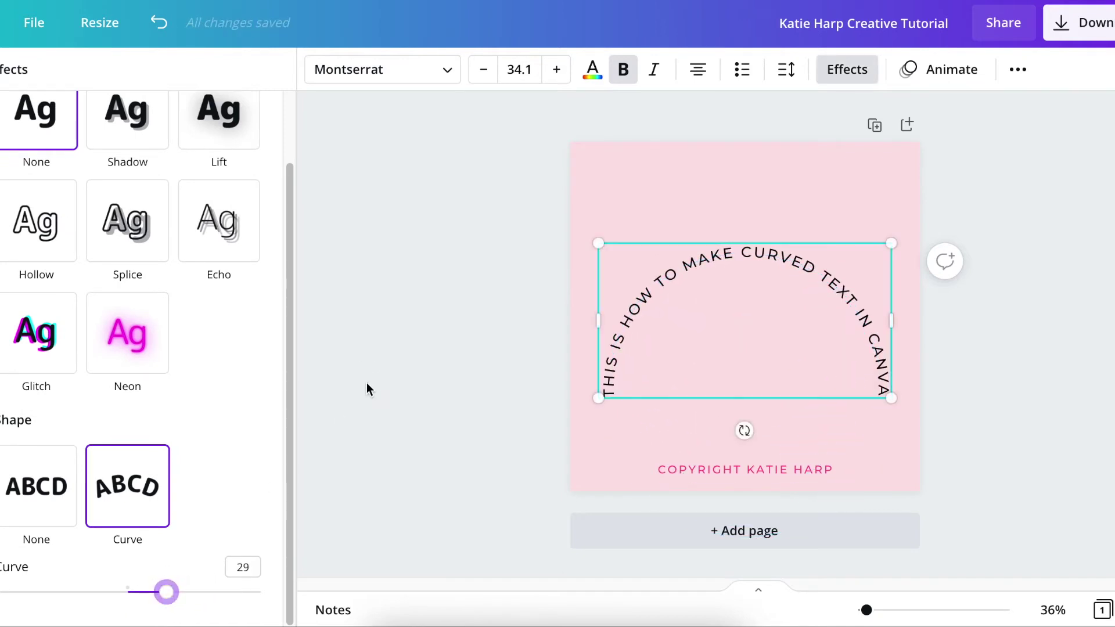
click(367, 382)
Step: Nudge the arched text and align it to the horizontal centre of the page
click(701, 333)
drag(701, 334, 708, 329)
click(1023, 277)
click(796, 316)
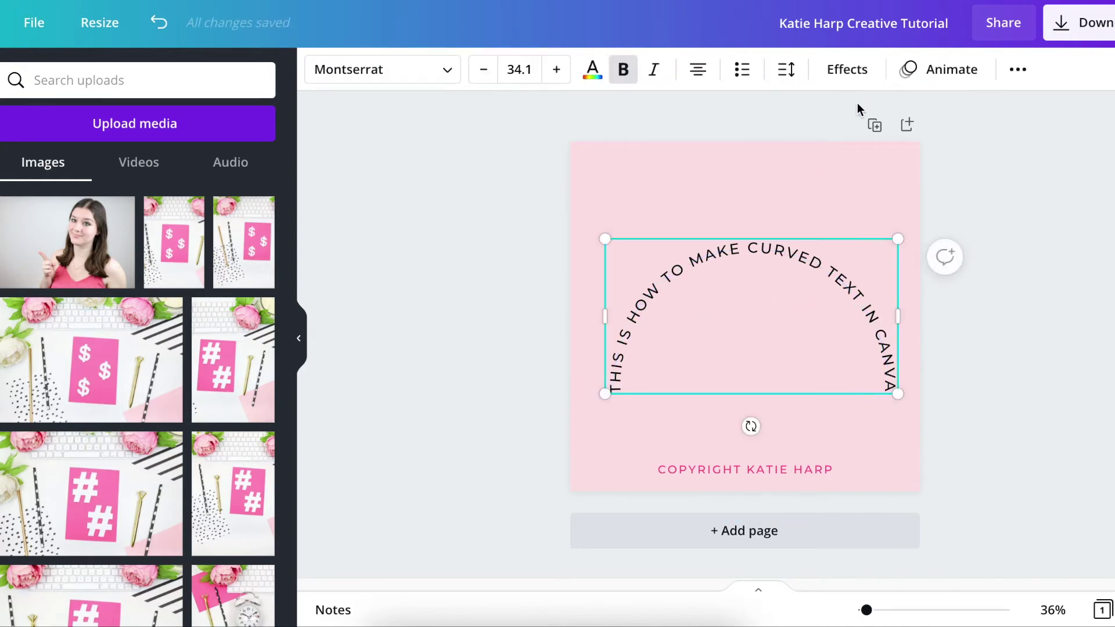
click(1024, 71)
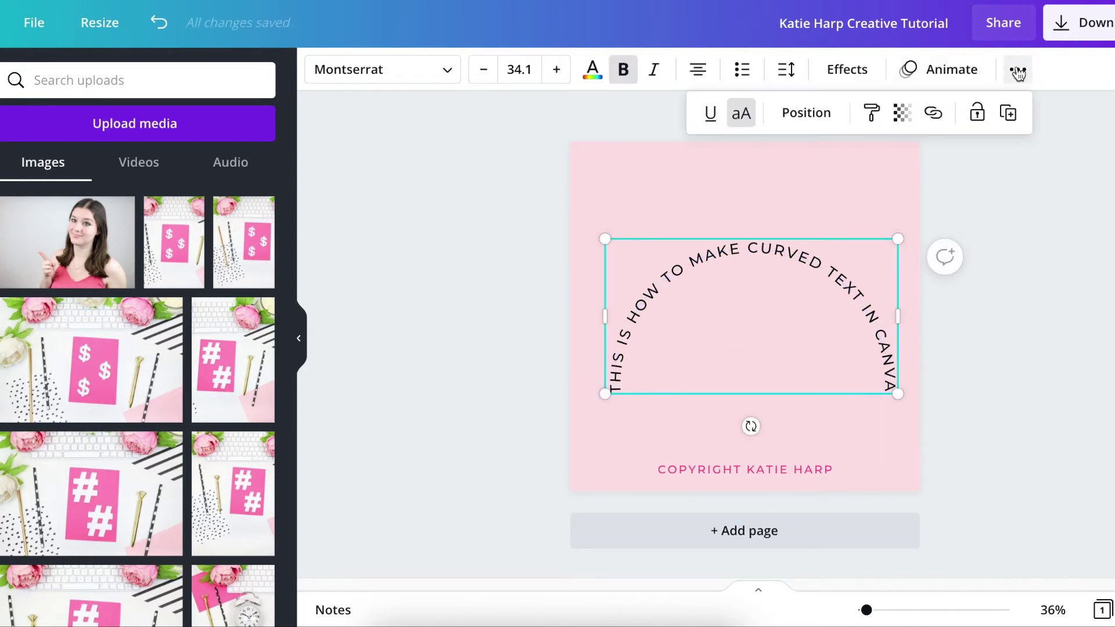
click(811, 124)
click(728, 291)
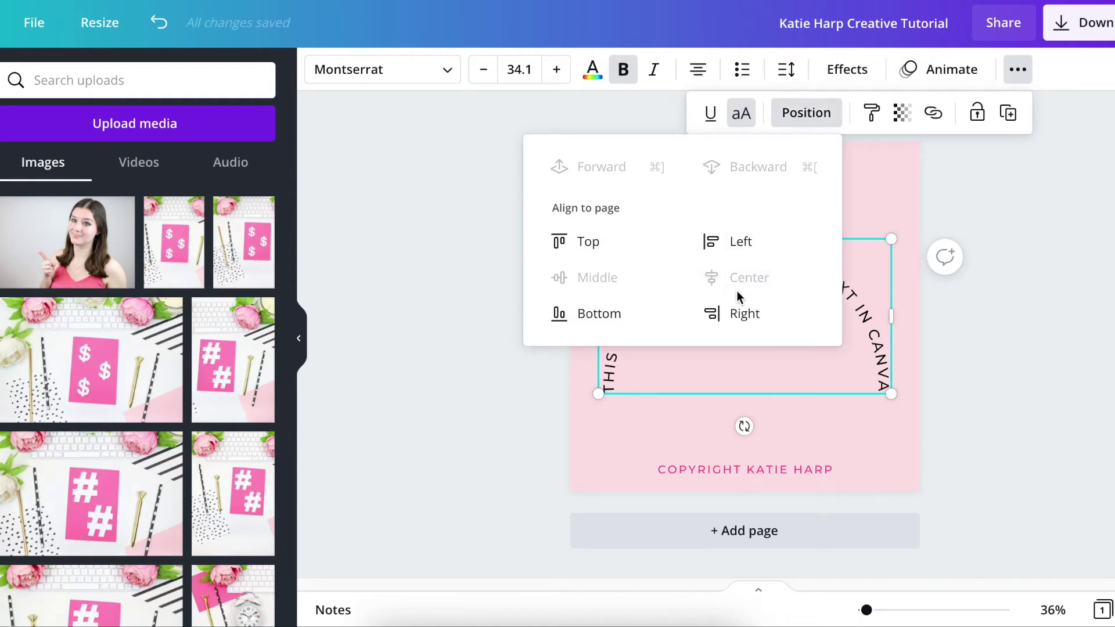
click(1031, 355)
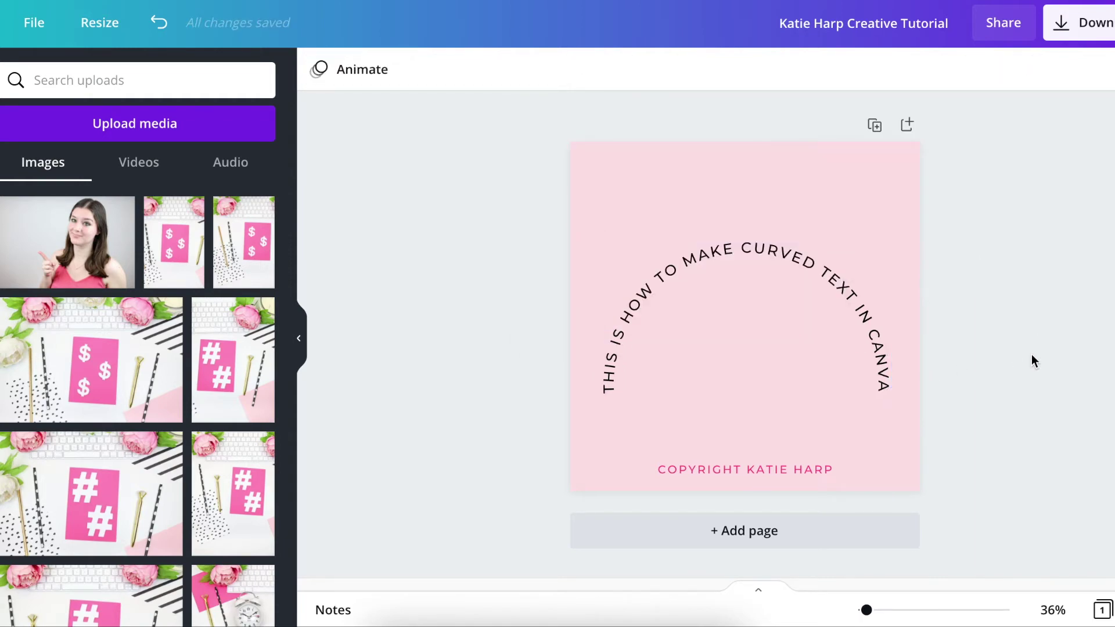
Step: Invert the text's arch with a negative curve amount and move the text down to the middle of the page
click(804, 301)
click(834, 70)
scroll(228, 475, down, 2)
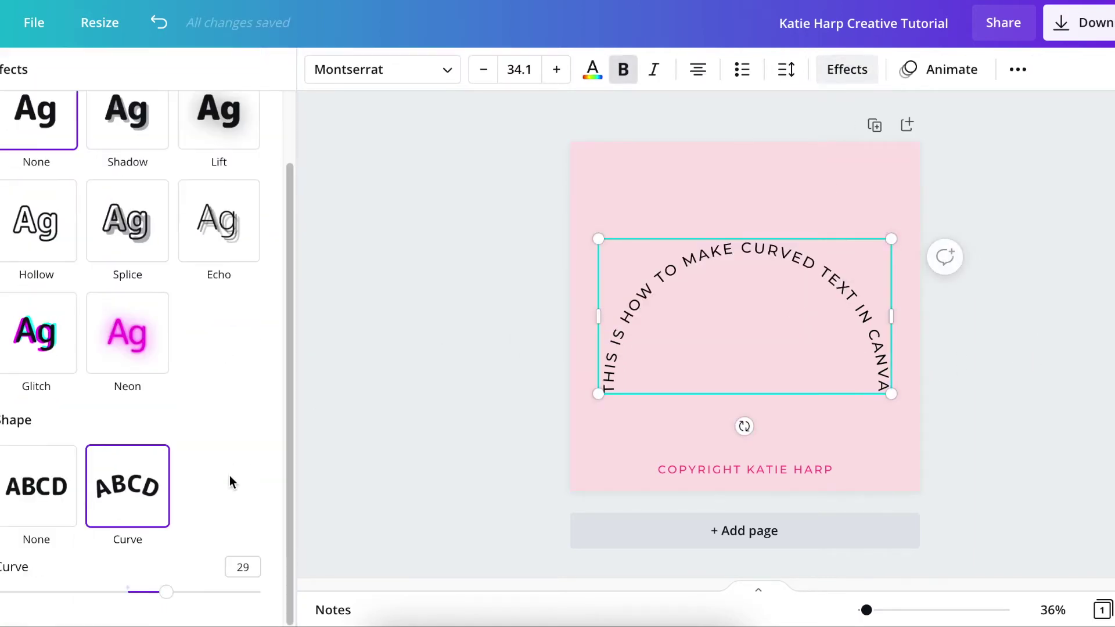
drag(149, 592, 91, 592)
drag(705, 219, 704, 335)
click(509, 378)
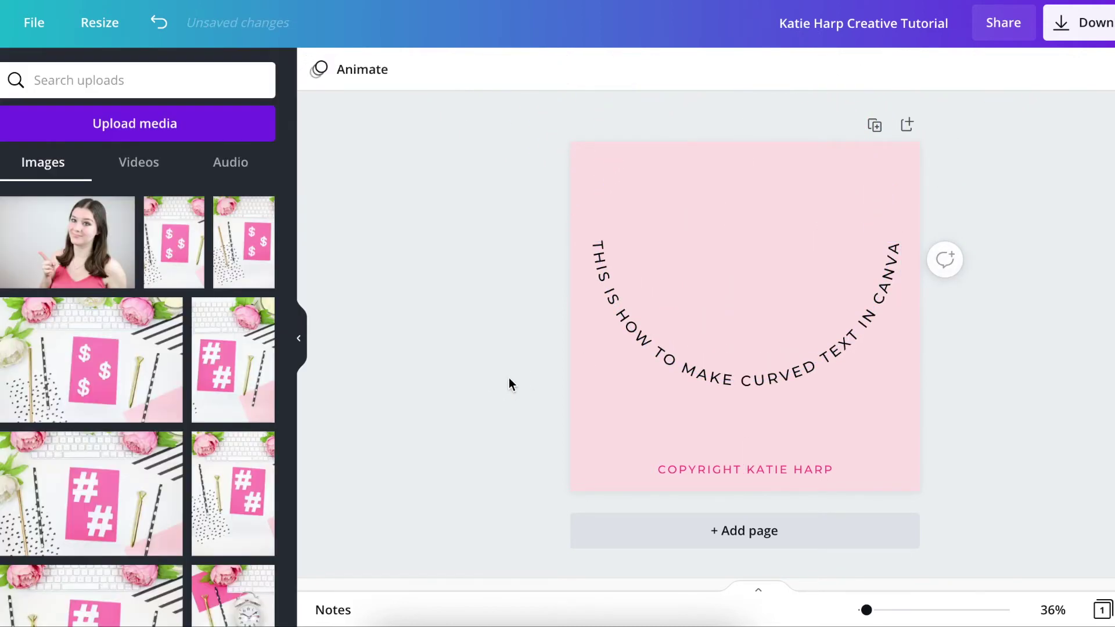
Step: Try a curve amount of 65 on the text, and set it to -51 to form an inverted circle
click(835, 350)
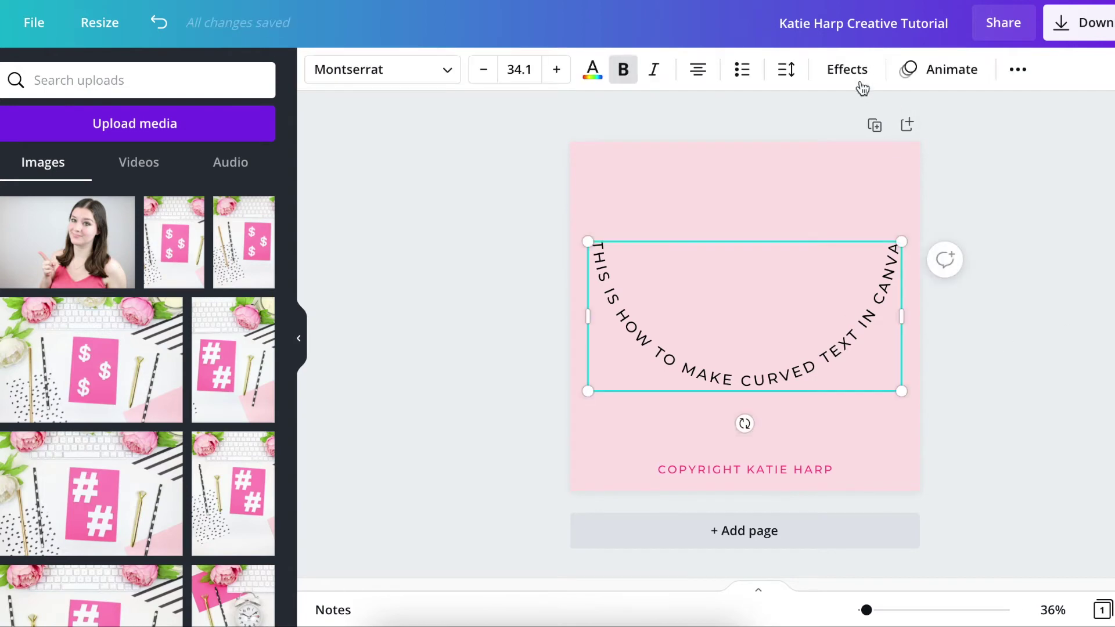
click(861, 83)
scroll(174, 436, down, 2)
drag(90, 592, 214, 592)
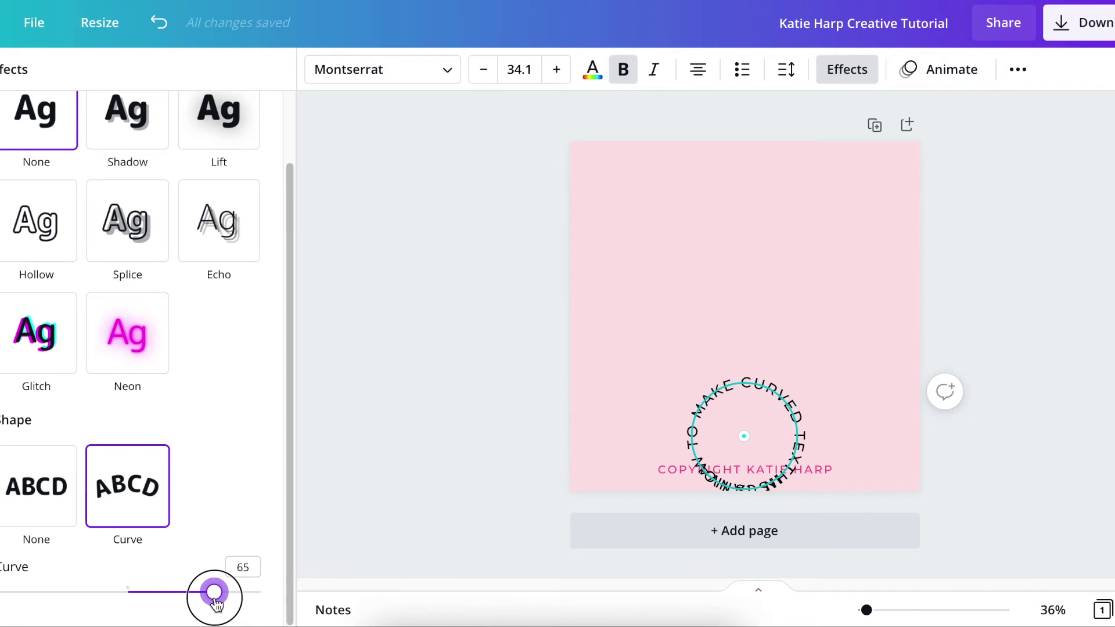
drag(214, 593, 61, 590)
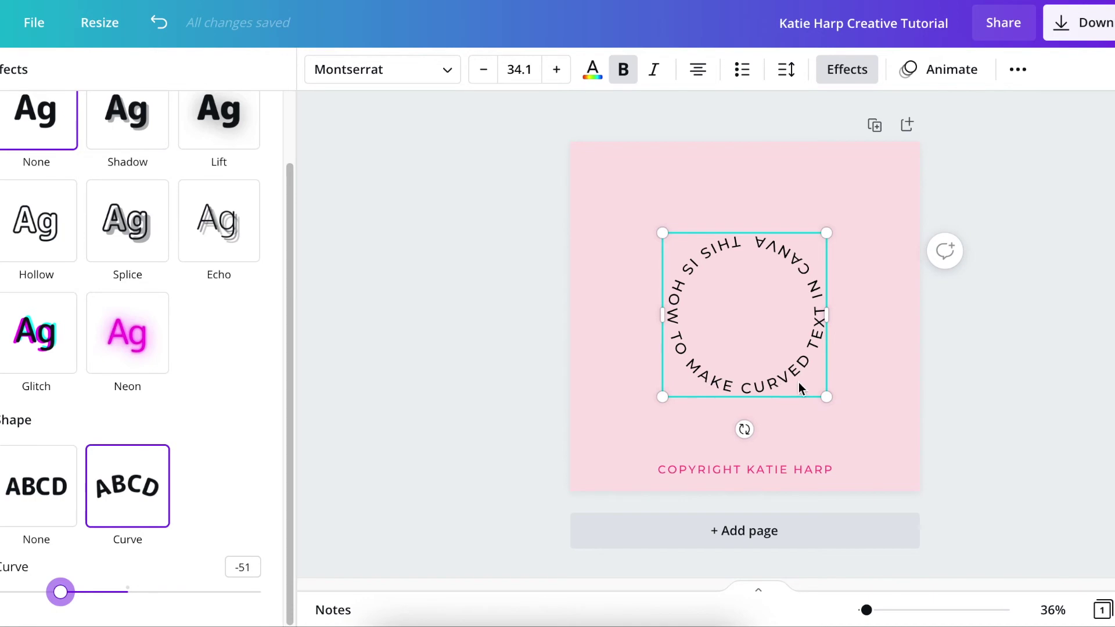
click(508, 301)
Step: Reduce the text's negative curve amount so the words open into a downward, U-shaped arc
click(667, 315)
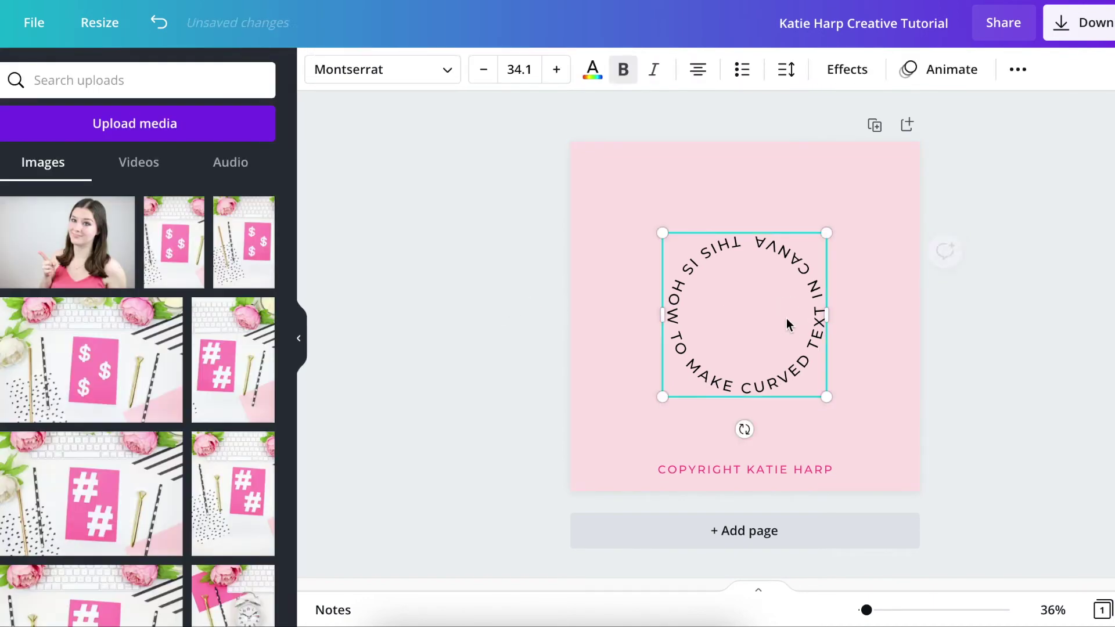
click(847, 69)
scroll(90, 522, down, 2)
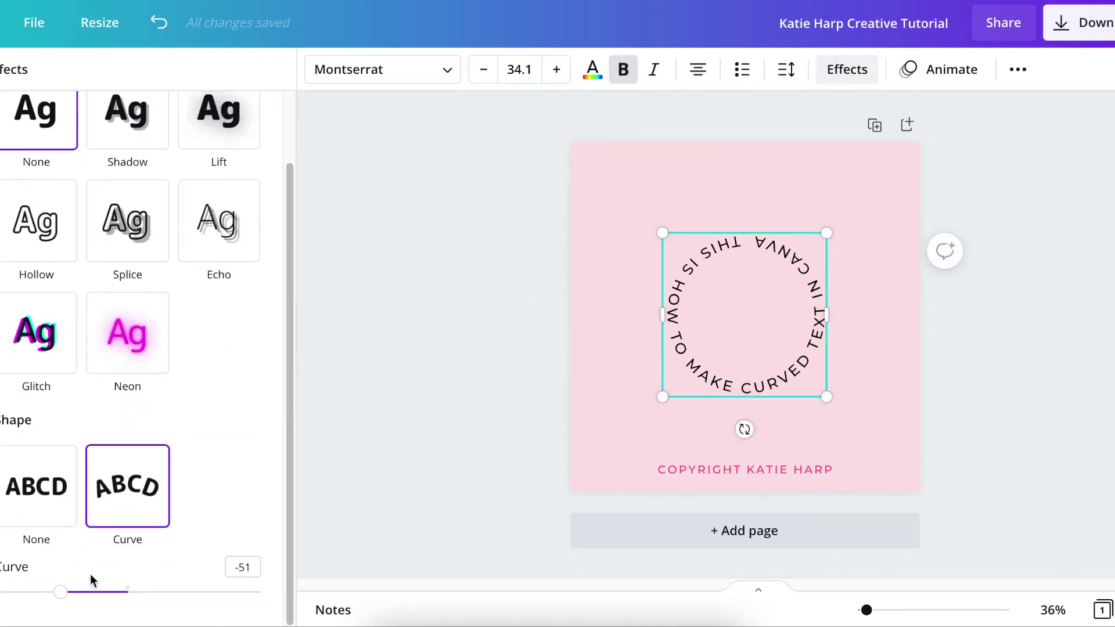
drag(62, 600, 87, 592)
click(378, 397)
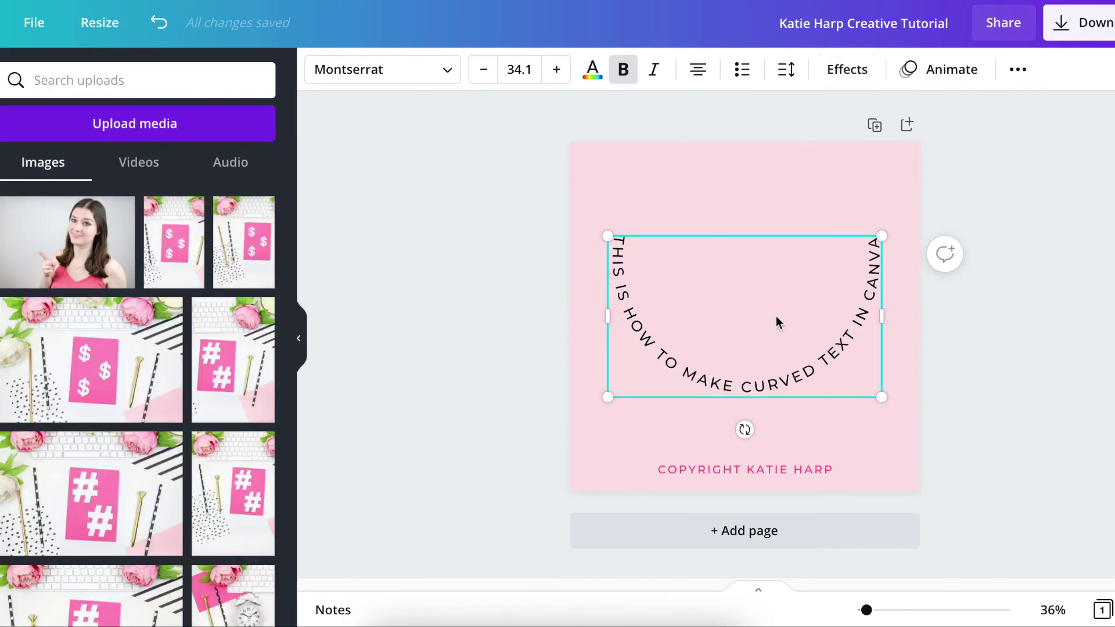
click(776, 316)
click(966, 368)
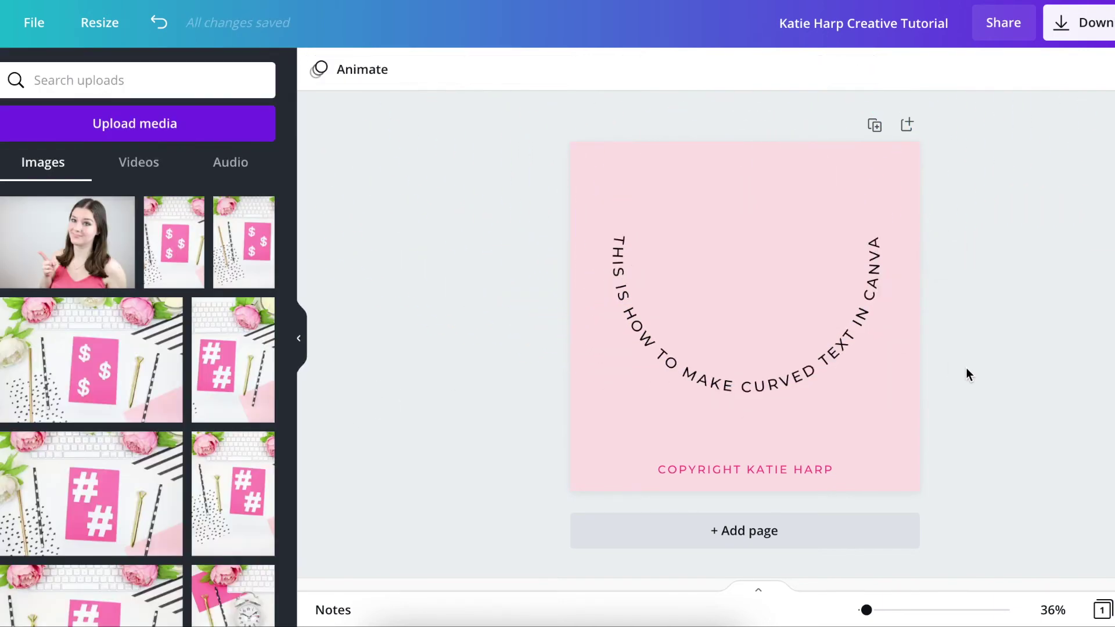
Step: Shorten the curved text to "THIS IS HOW TO MAKE CURVED TEXT" by deleting the words "IN CANVA"
double_click(812, 336)
double_click(811, 264)
click(785, 265)
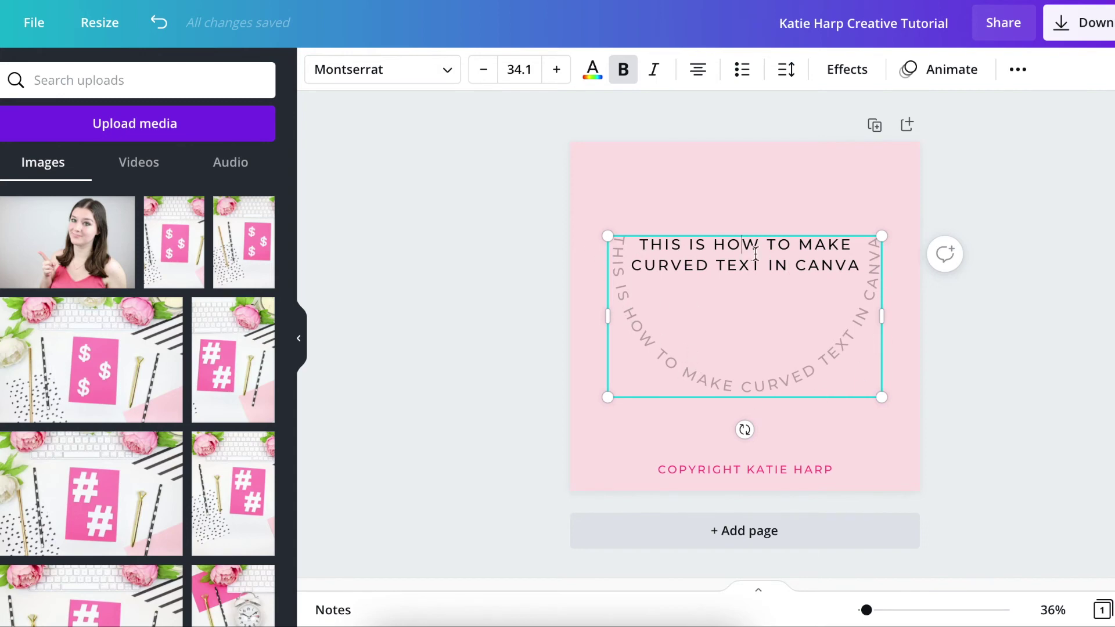
drag(653, 250, 835, 267)
click(860, 266)
key(BackSpace)
key(BackSpace)
key(BackSpace)
key(BackSpace)
key(BackSpace)
key(BackSpace)
key(BackSpace)
key(BackSpace)
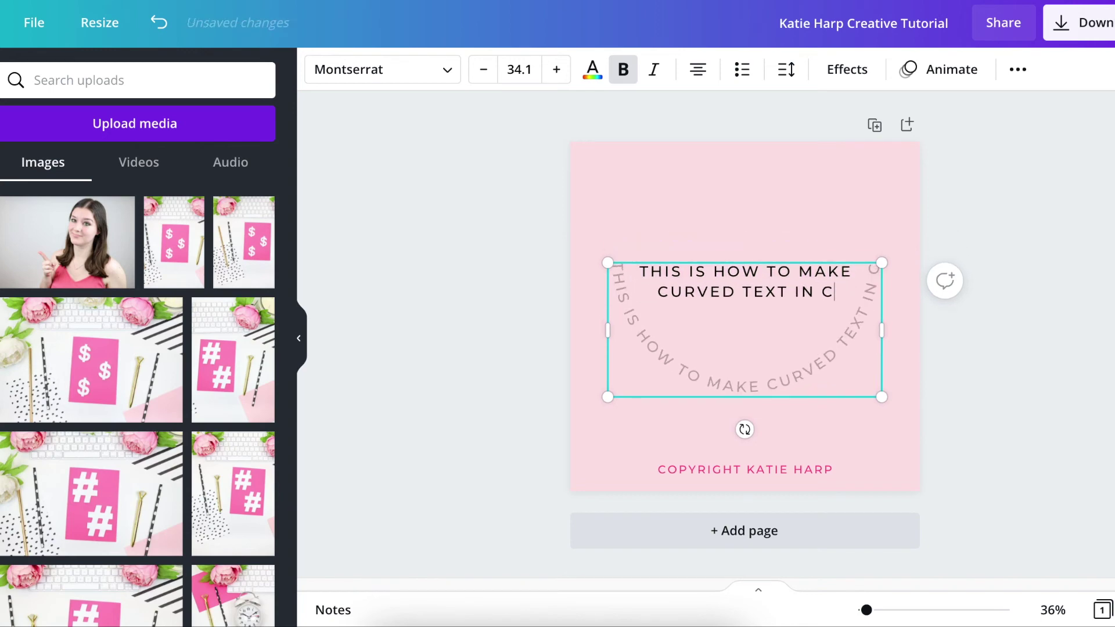
key(BackSpace)
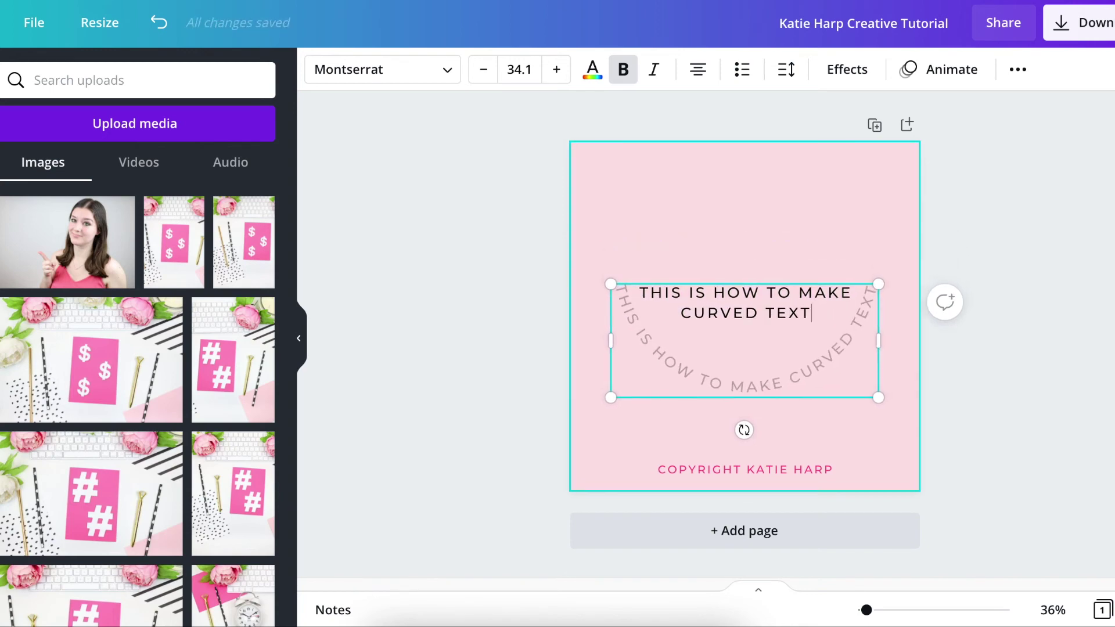
click(995, 263)
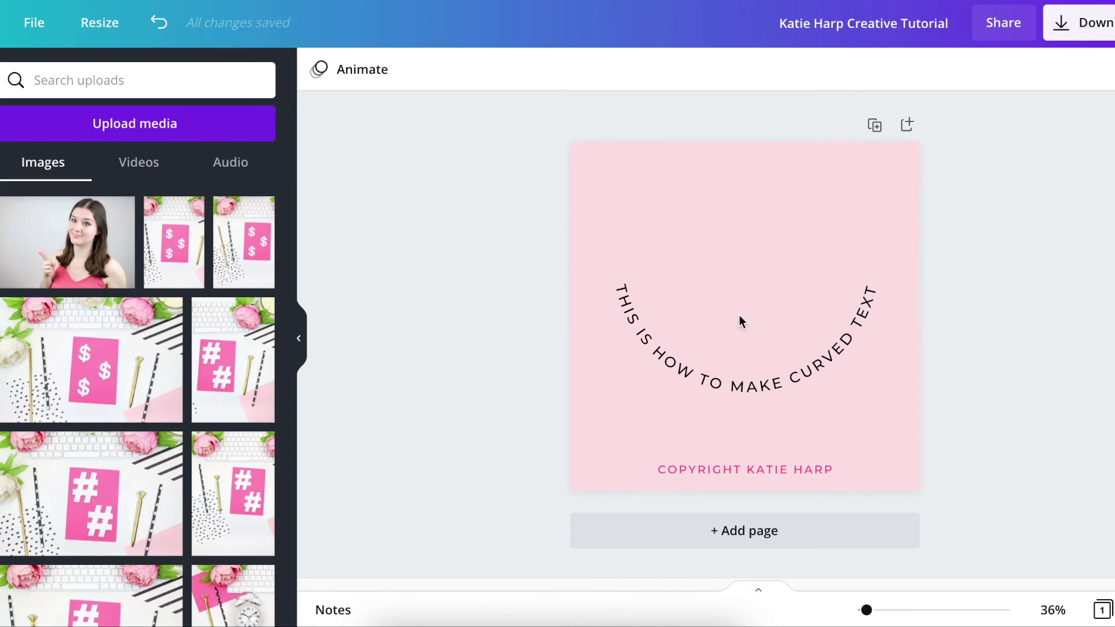
Step: Set the text's curve amount to 33 so it arches upward, and move it up to the middle of the page
click(757, 316)
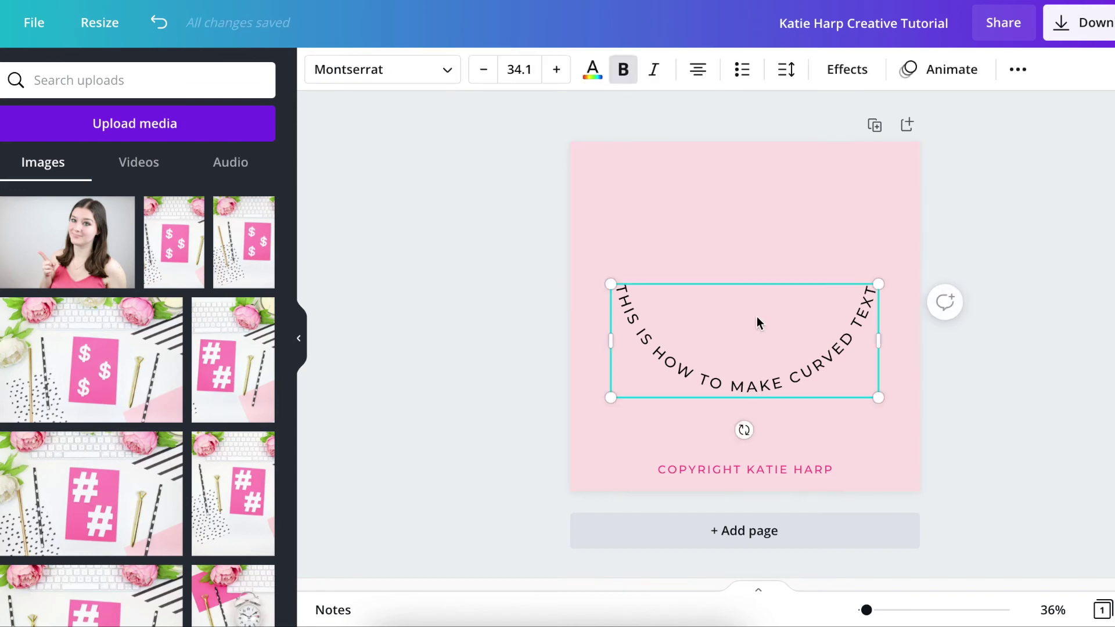
click(847, 70)
scroll(236, 393, down, 2)
drag(109, 605, 173, 596)
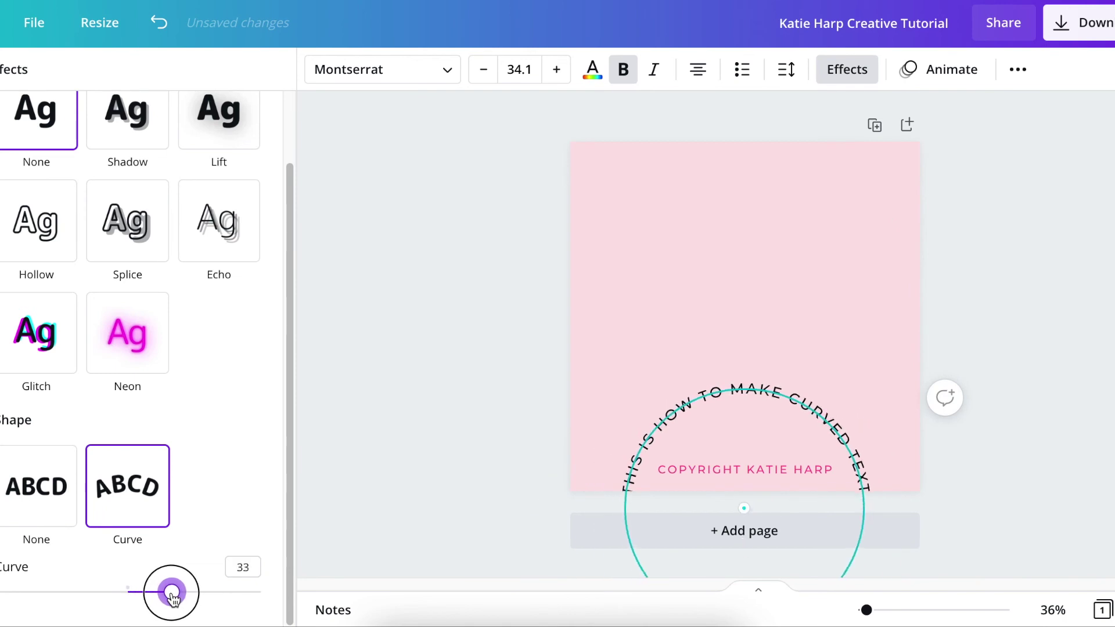
drag(706, 378, 712, 319)
Step: Try the Shadow, Lift, Hollow, Splice, Echo, Neon and Glitch style effects on the curved text
scroll(187, 346, up, 2)
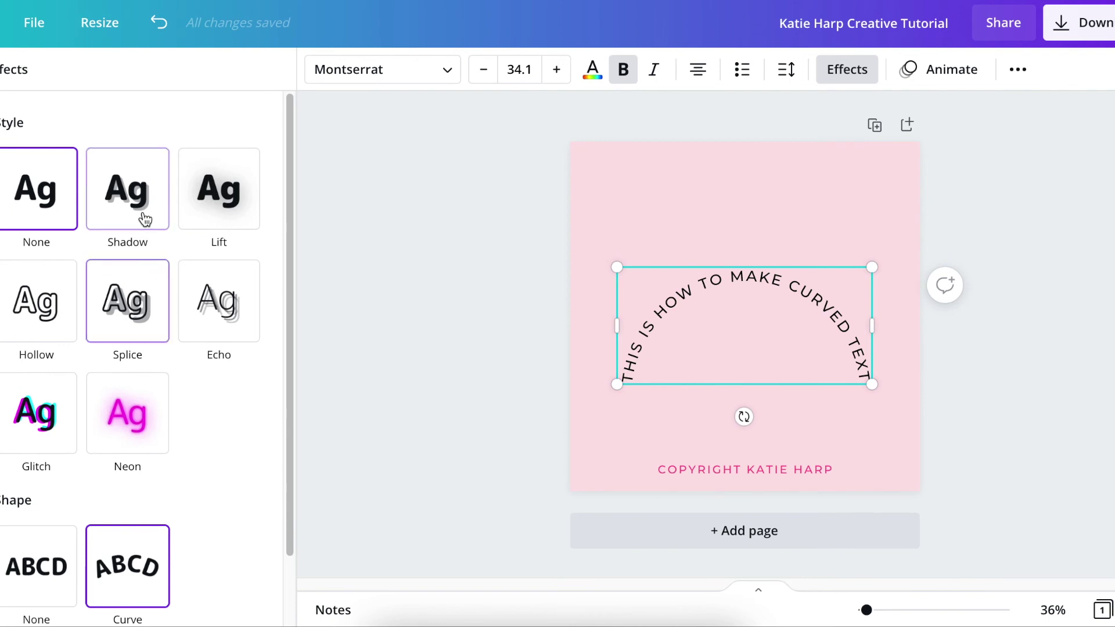
click(142, 216)
scroll(148, 447, down, 5)
scroll(149, 435, up, 5)
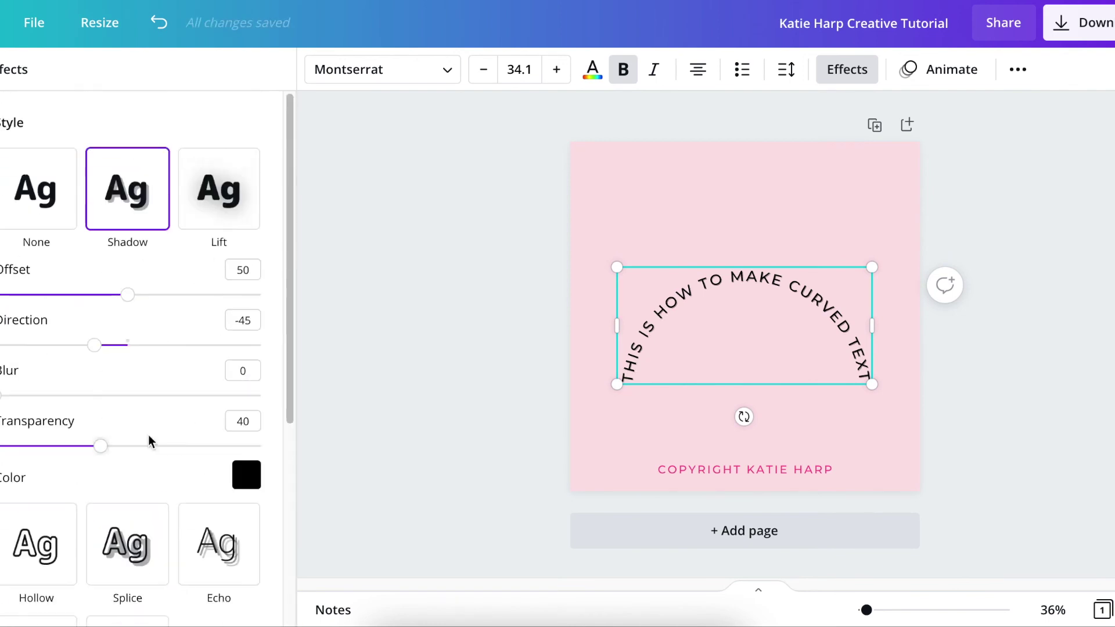
click(212, 223)
click(38, 358)
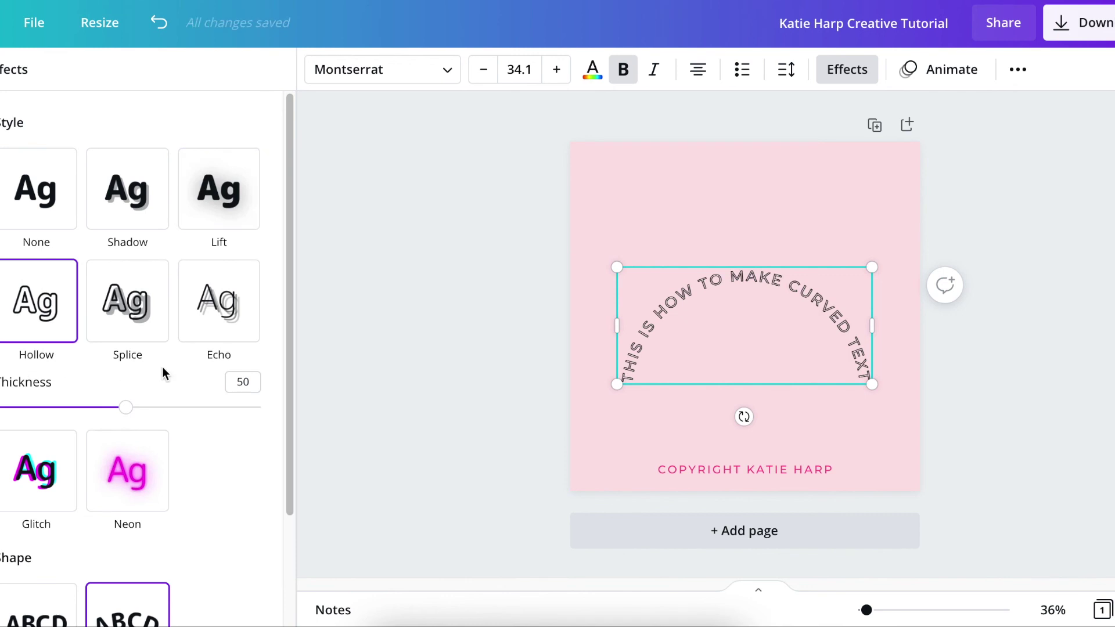
click(139, 325)
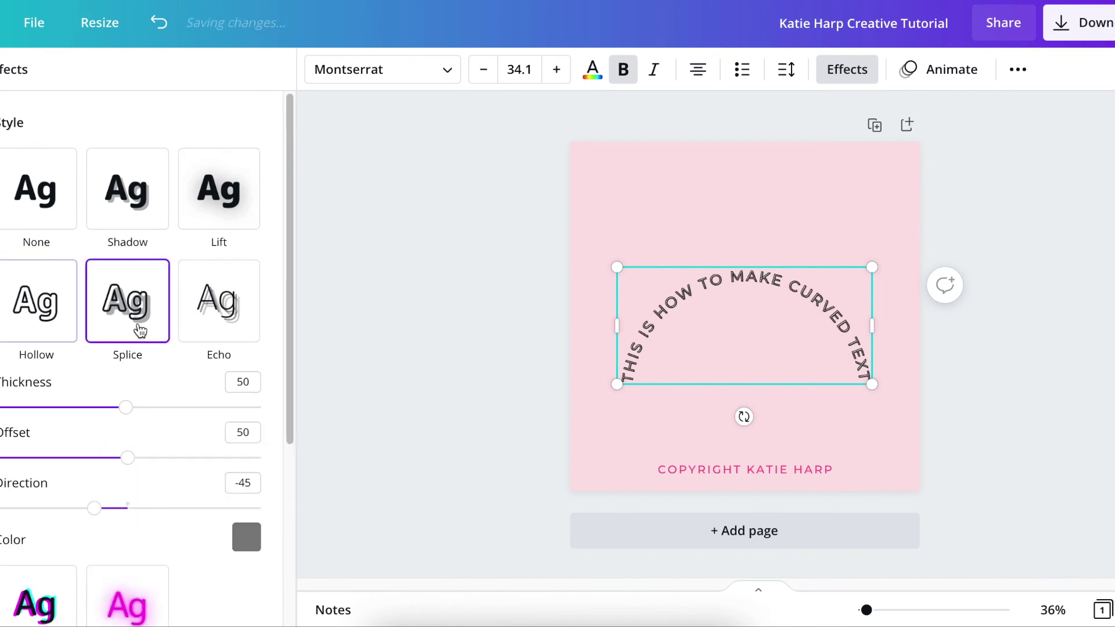
click(211, 319)
scroll(212, 321, down, 2)
click(142, 432)
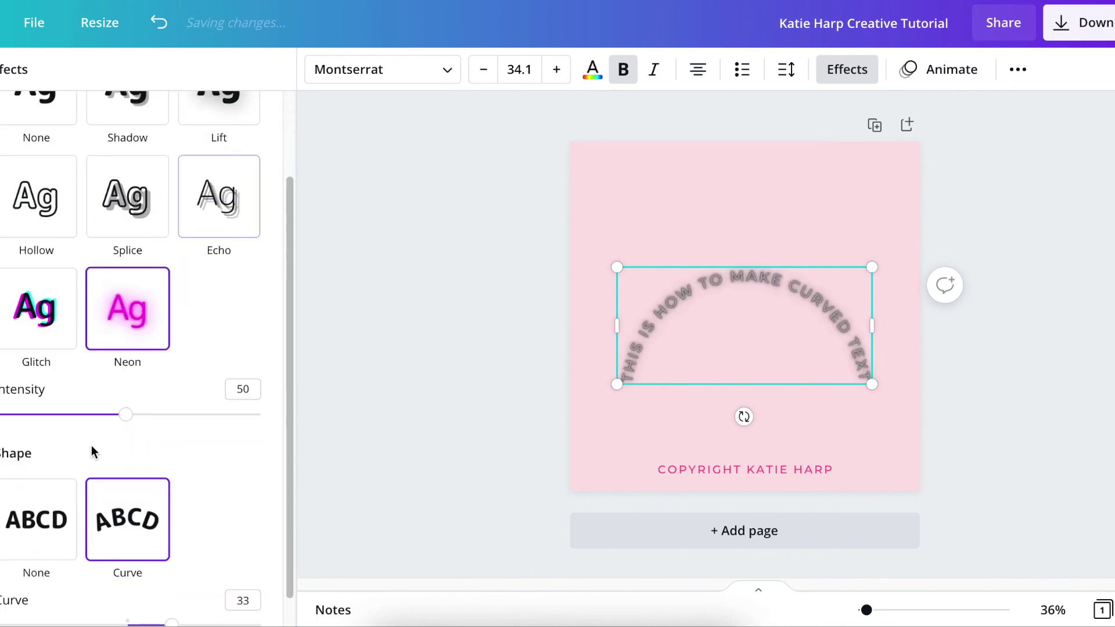
click(65, 360)
Step: Apply the Hollow style to the curved text with a thickness of 33
click(52, 228)
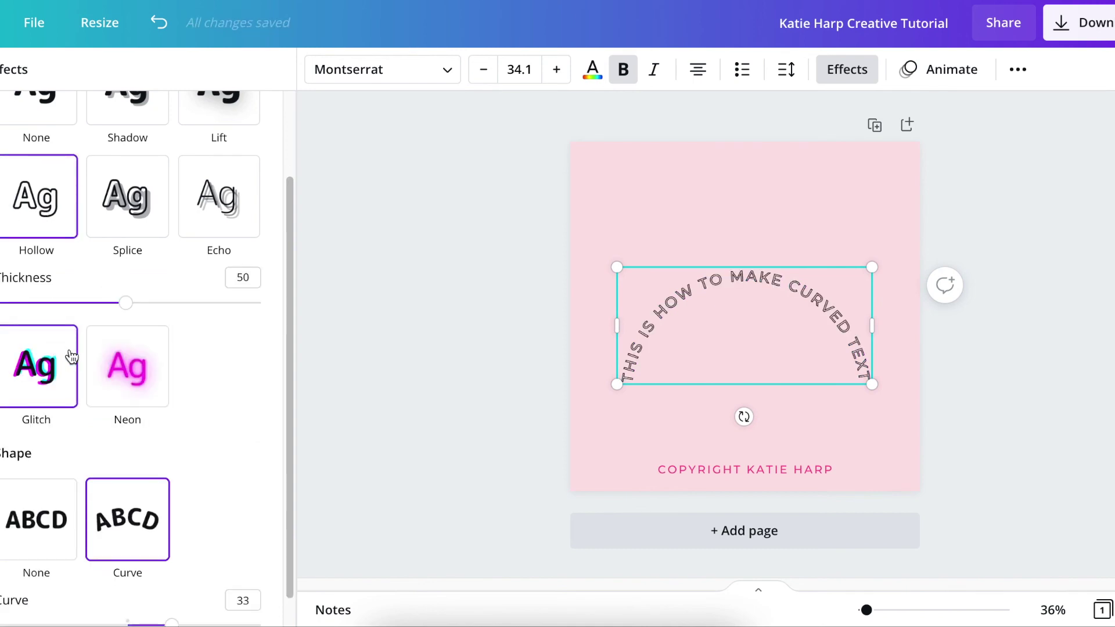
drag(119, 304, 84, 312)
drag(73, 308, 81, 303)
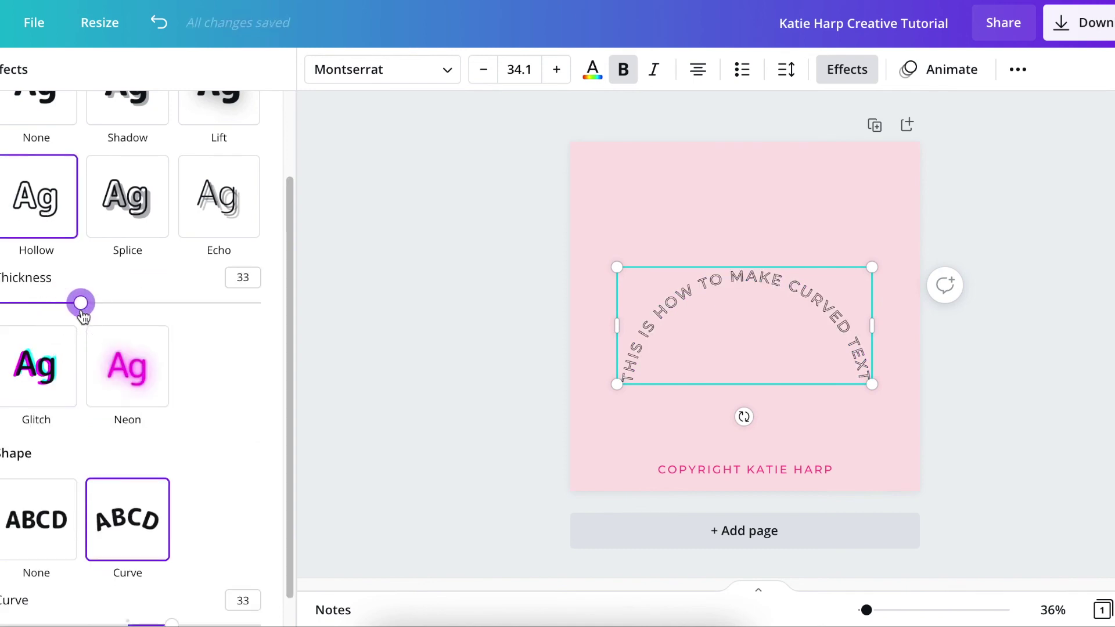
Step: Increase the curved text's font size to 39.1 and align the text to the page's horizontal centre
click(546, 78)
click(557, 69)
click(556, 69)
click(556, 69)
click(556, 69)
click(556, 69)
click(482, 260)
drag(739, 349, 737, 346)
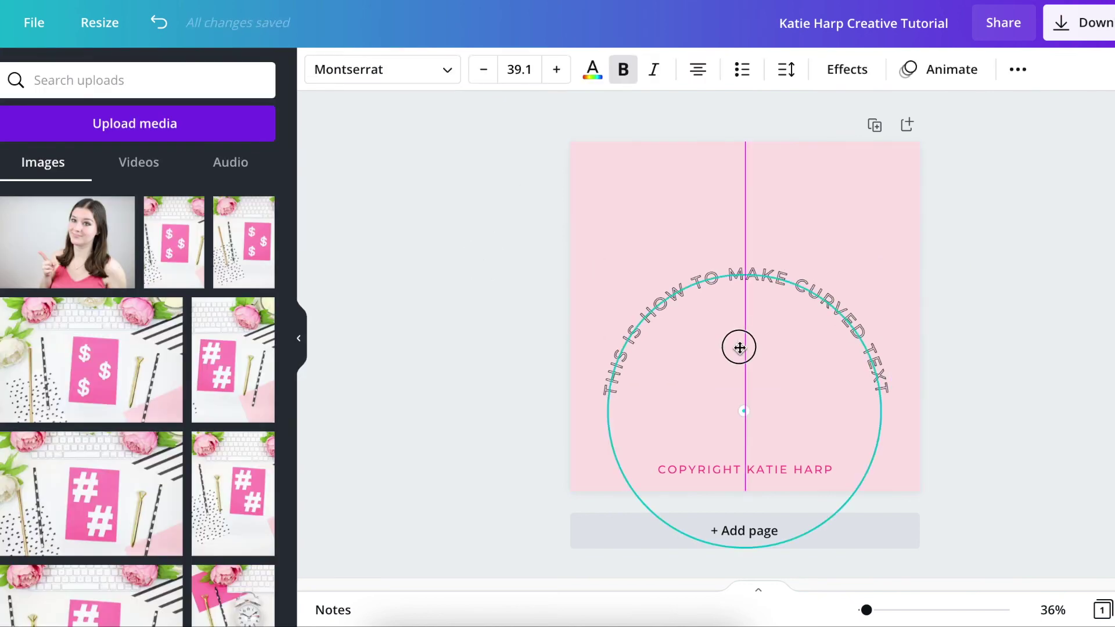
click(1009, 353)
Step: Remove the Hollow style from the curved text by setting its style to None, keeping the Curve shape
click(808, 337)
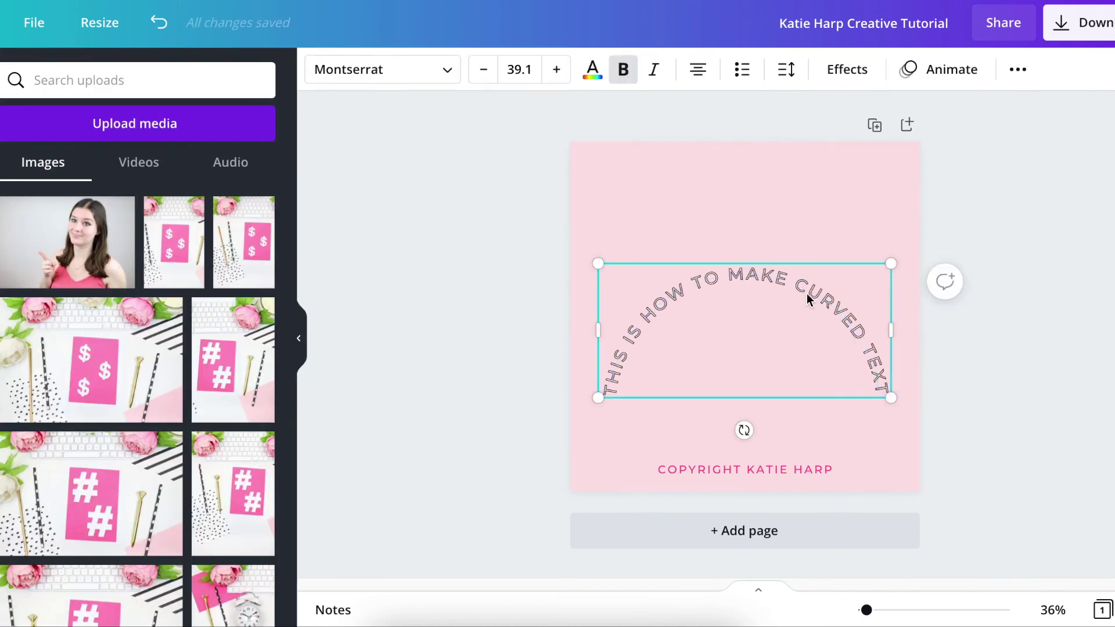
click(847, 69)
click(36, 211)
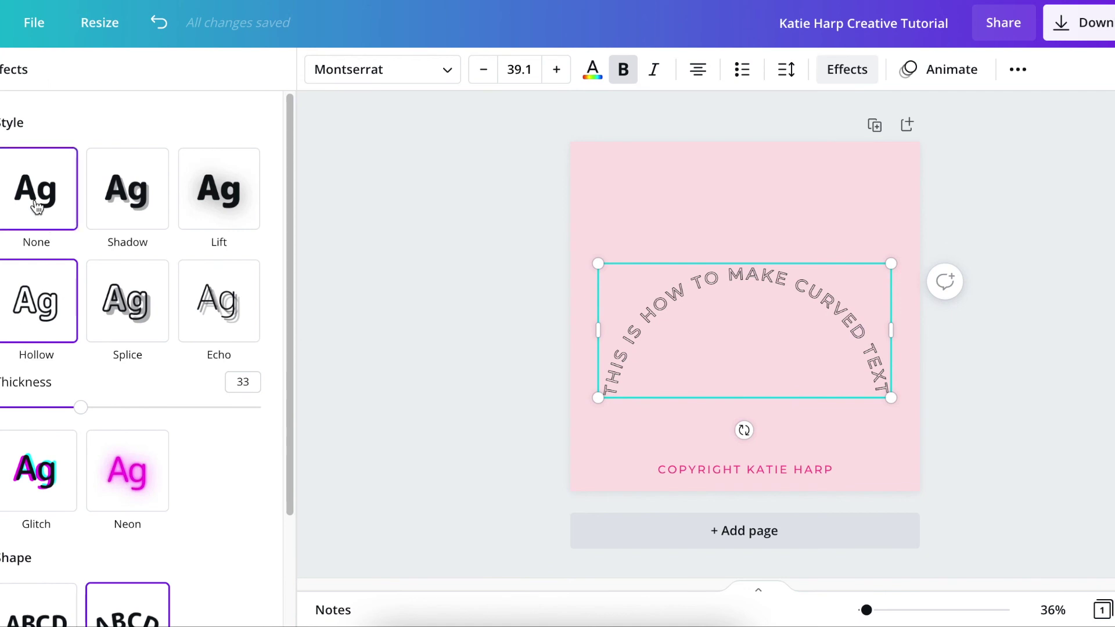
scroll(158, 361, down, 2)
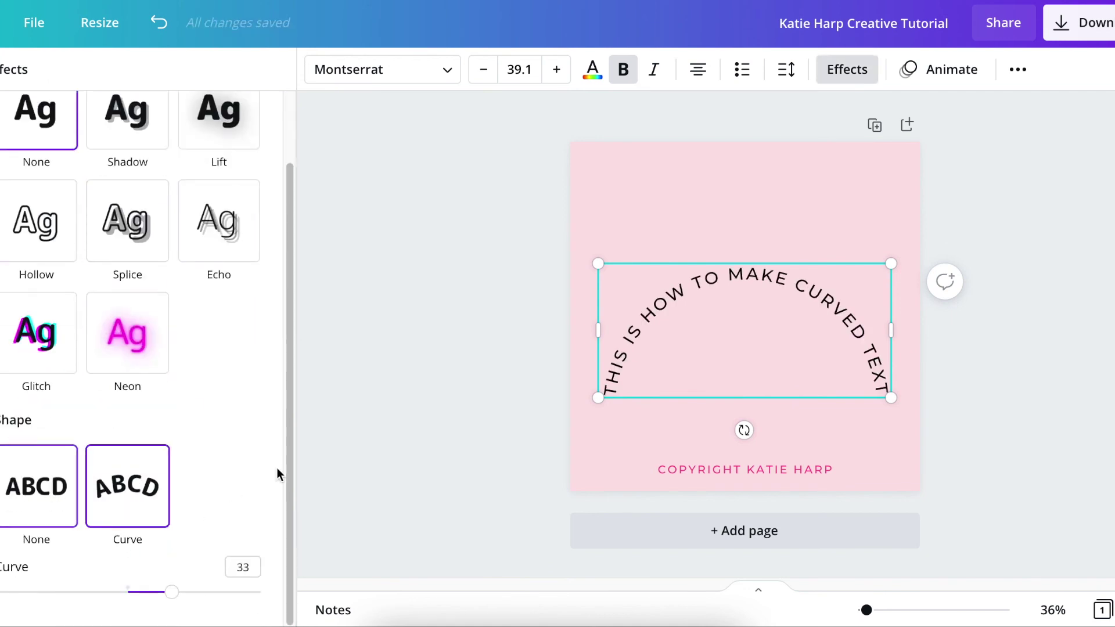
click(437, 337)
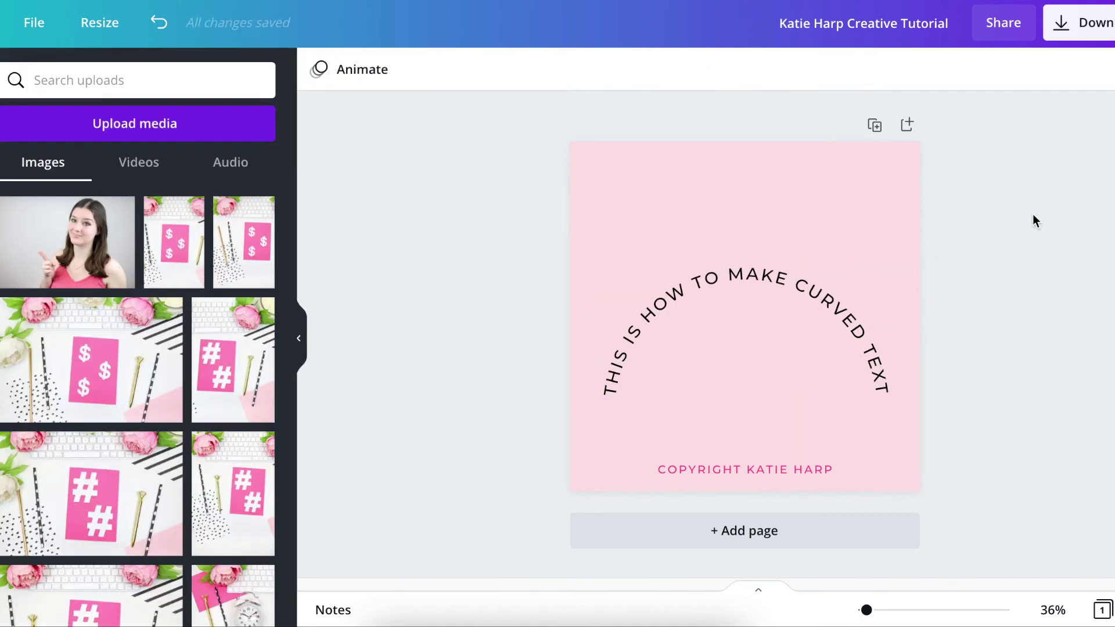